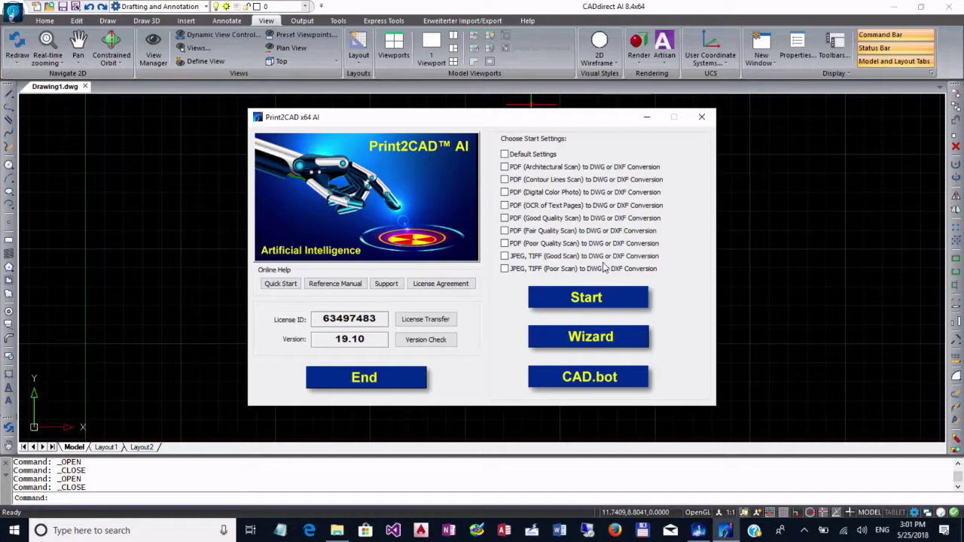
# Load print2cad-example-3.pdf into Print2CAD AI and preview it in the PVG.view viewer.
pyautogui.click(587, 299)
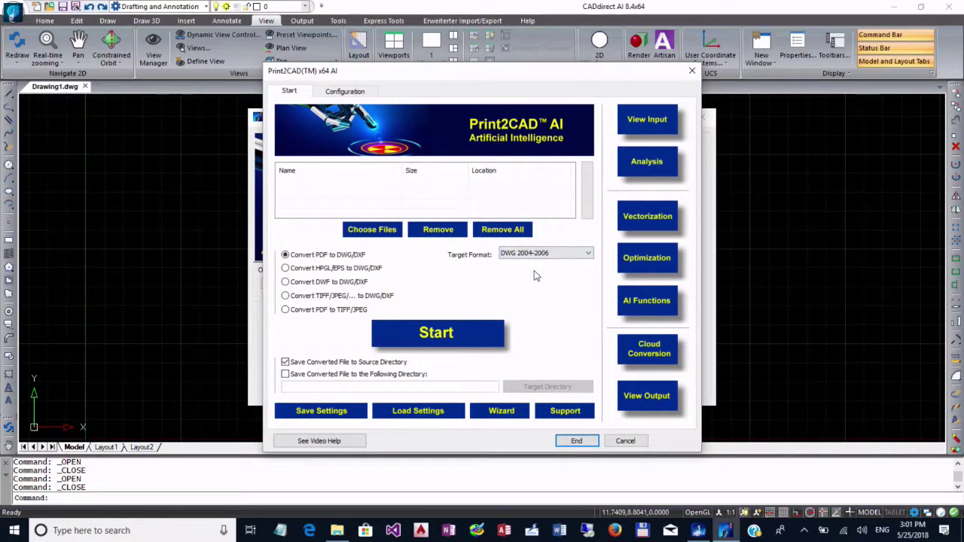
pyautogui.click(384, 230)
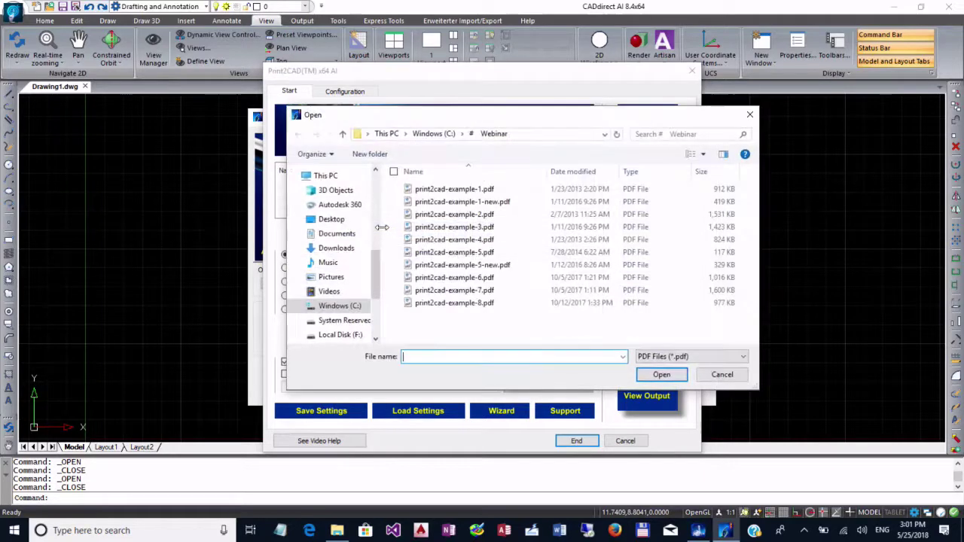
pyautogui.doubleClick(474, 228)
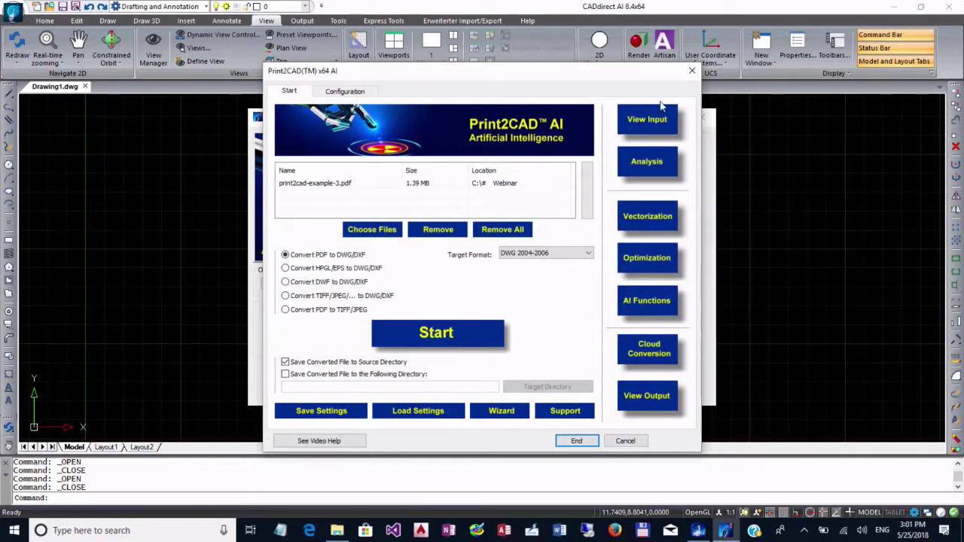
pyautogui.click(647, 123)
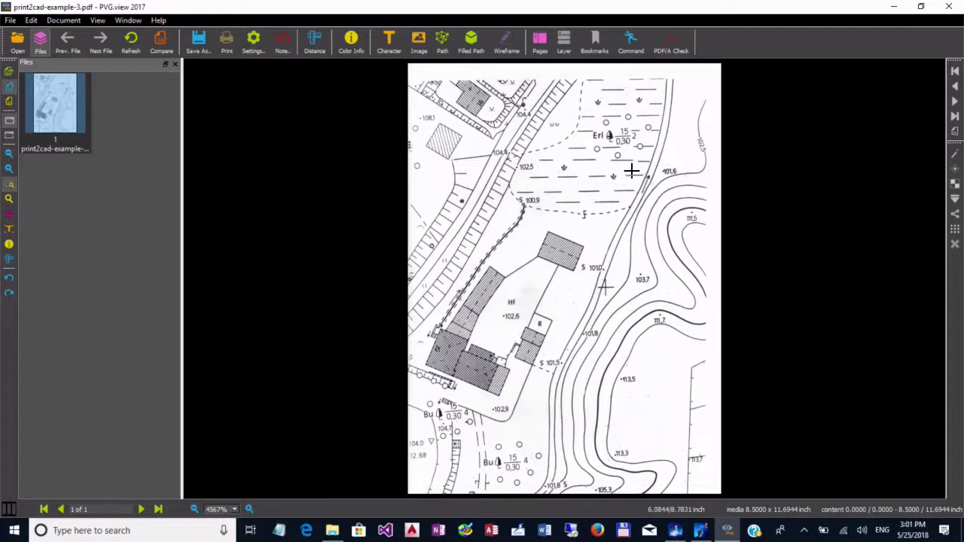
pyautogui.moveTo(627, 166); pyautogui.dragTo(671, 200)
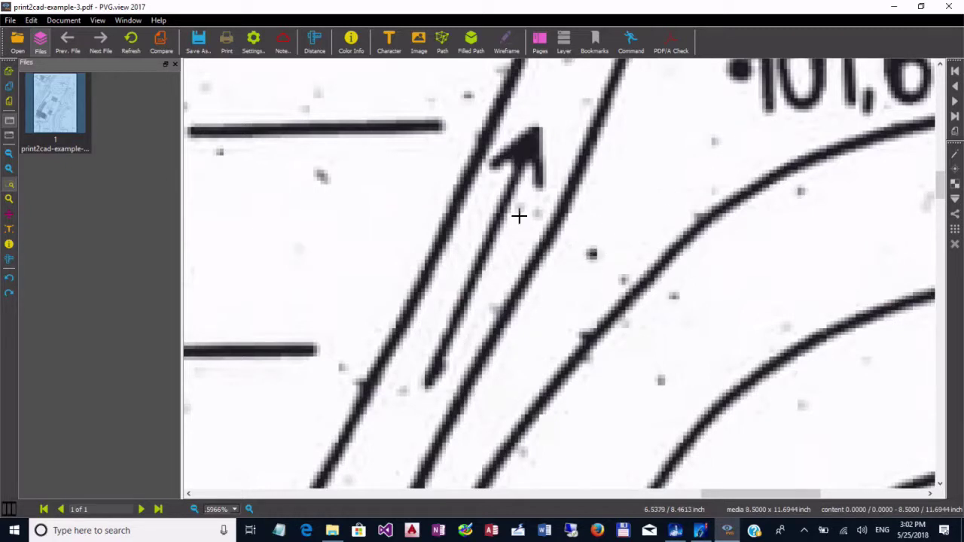
pyautogui.scroll(3, 598, 216)
pyautogui.moveTo(711, 128); pyautogui.dragTo(927, 273)
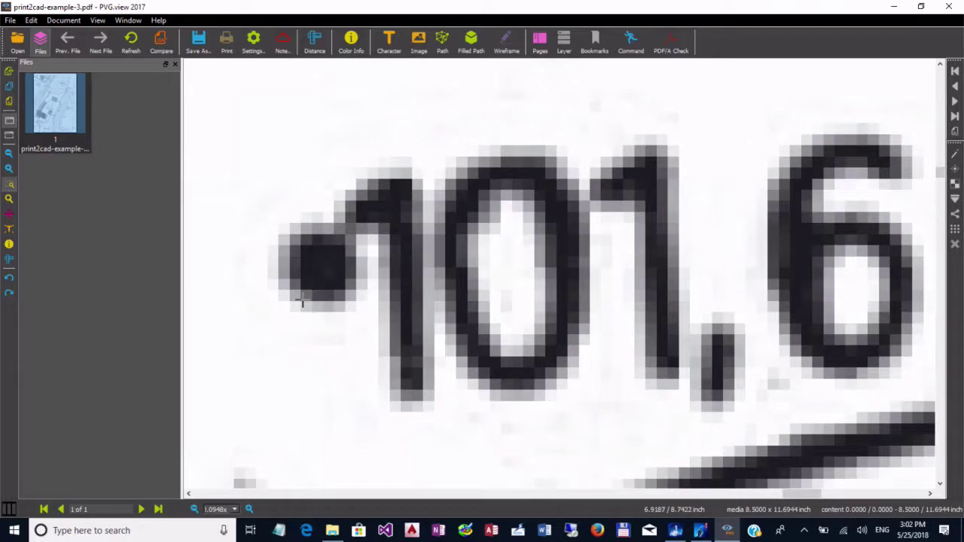
pyautogui.click(9, 86)
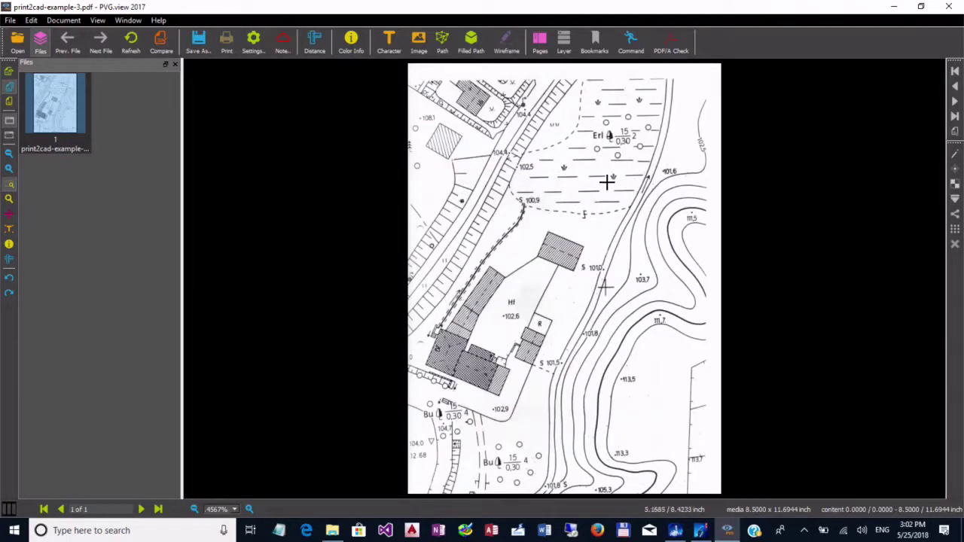
pyautogui.moveTo(678, 205); pyautogui.dragTo(706, 233)
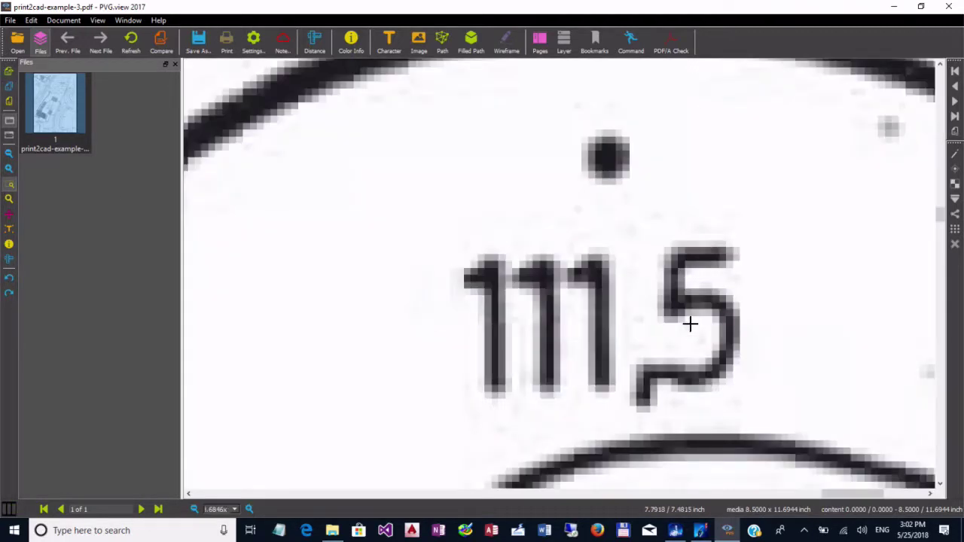
pyautogui.scroll(-1, 689, 324)
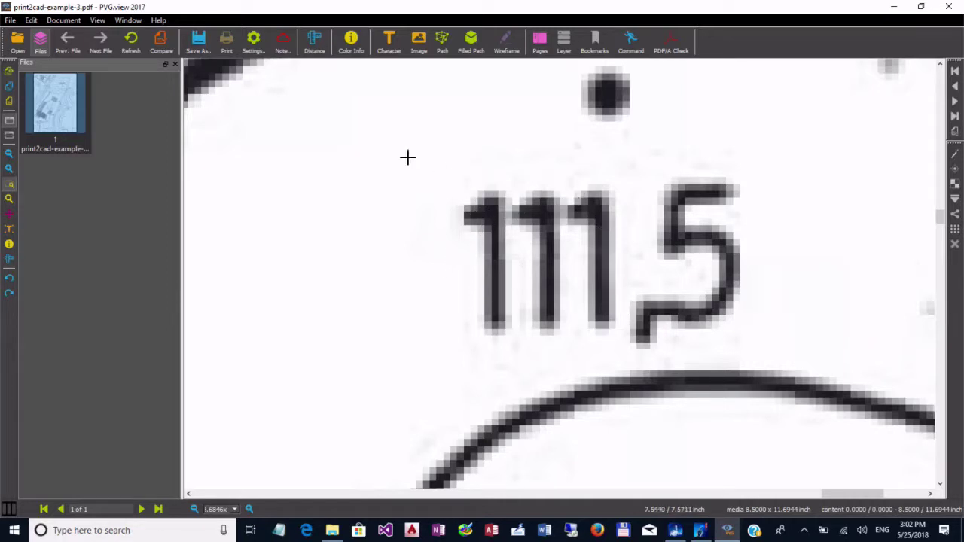
pyautogui.click(6, 86)
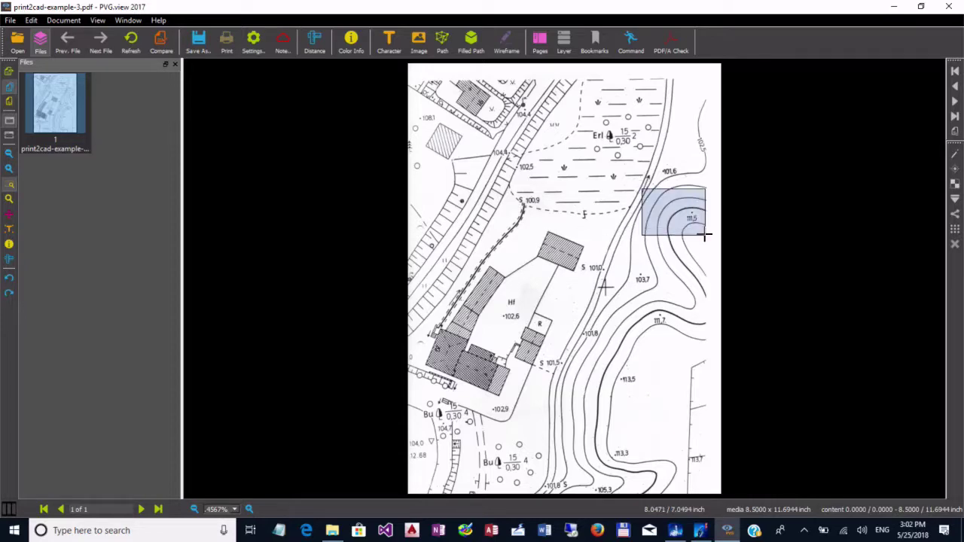
# Zoom-window onto the 111,5 contours and the hatched building corner, then tightly onto the 10 of 101,6.
pyautogui.moveTo(641, 187); pyautogui.dragTo(703, 233)
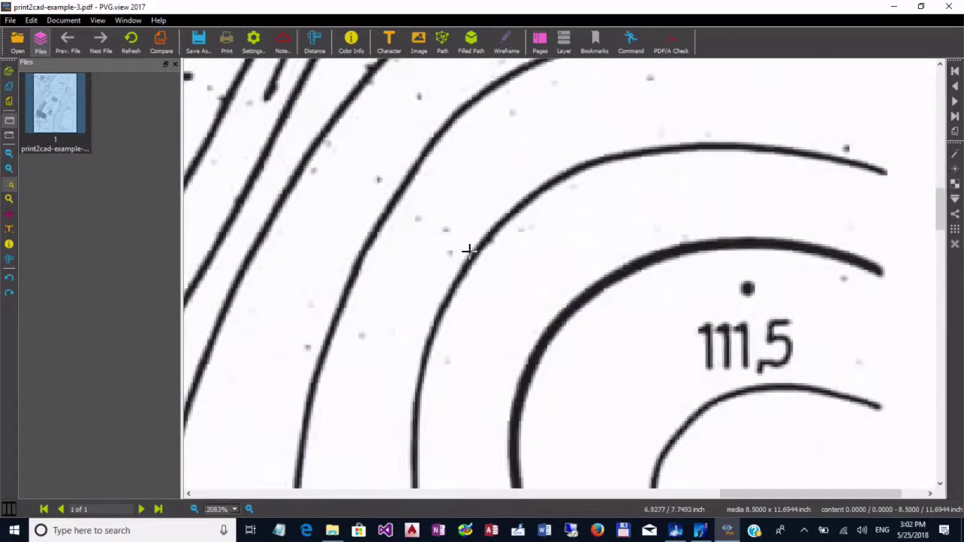
pyautogui.click(9, 86)
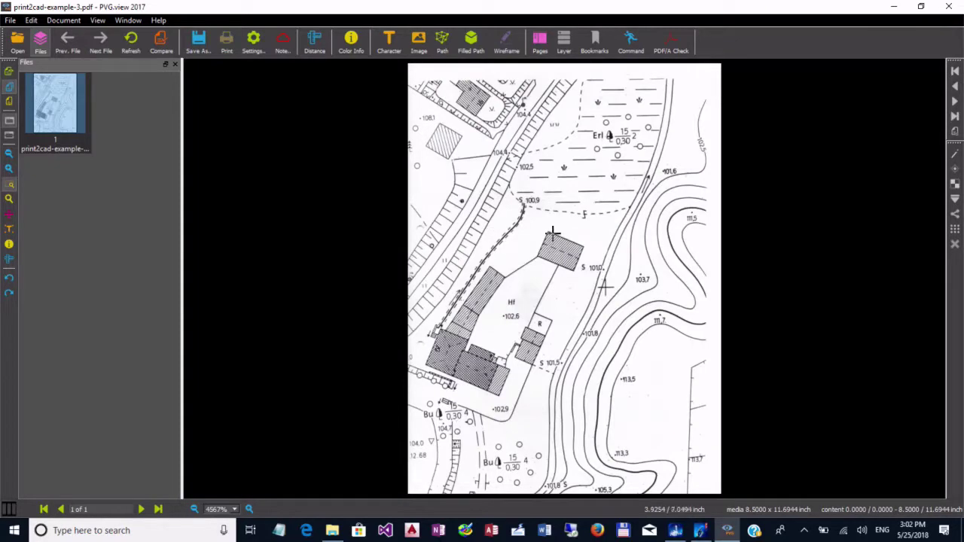
pyautogui.moveTo(550, 228); pyautogui.dragTo(569, 257)
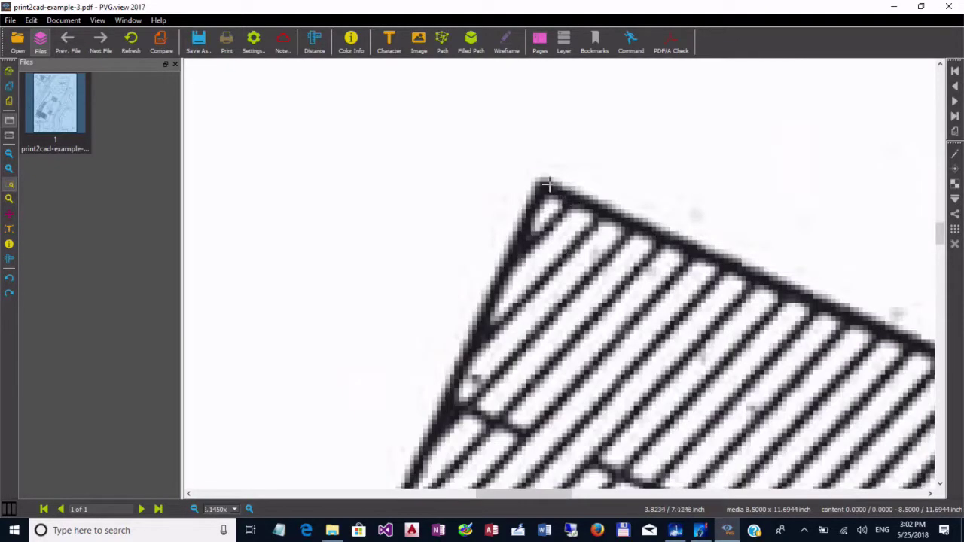
pyautogui.click(9, 86)
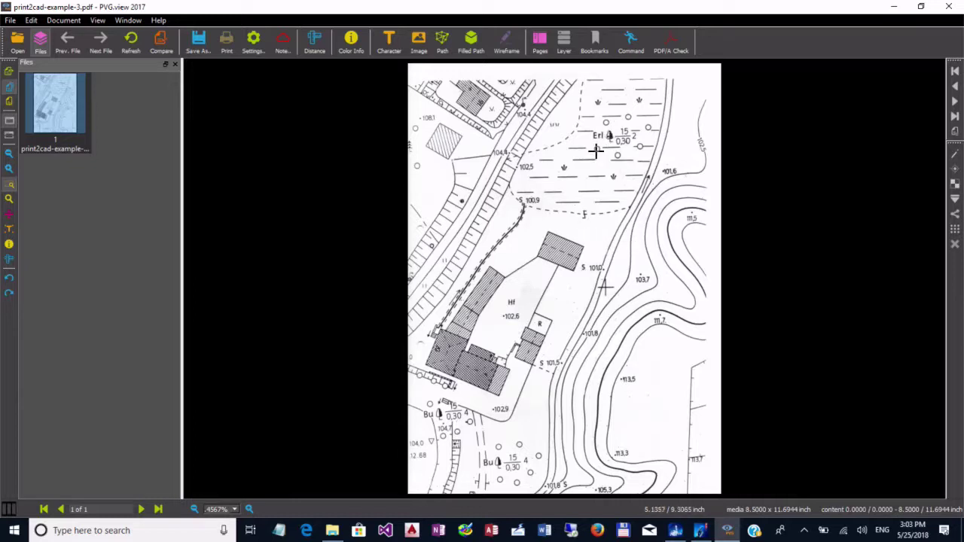
pyautogui.moveTo(598, 157); pyautogui.dragTo(645, 209)
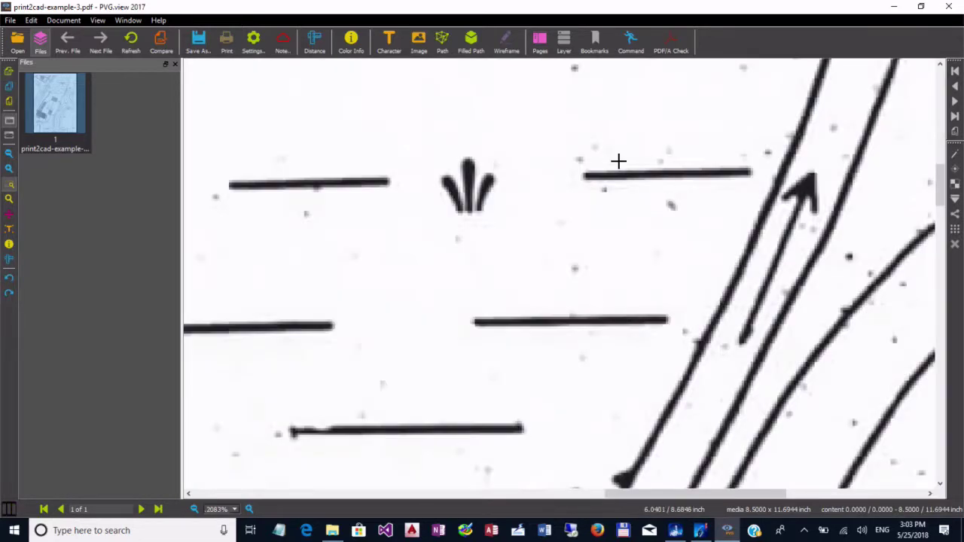
pyautogui.click(9, 86)
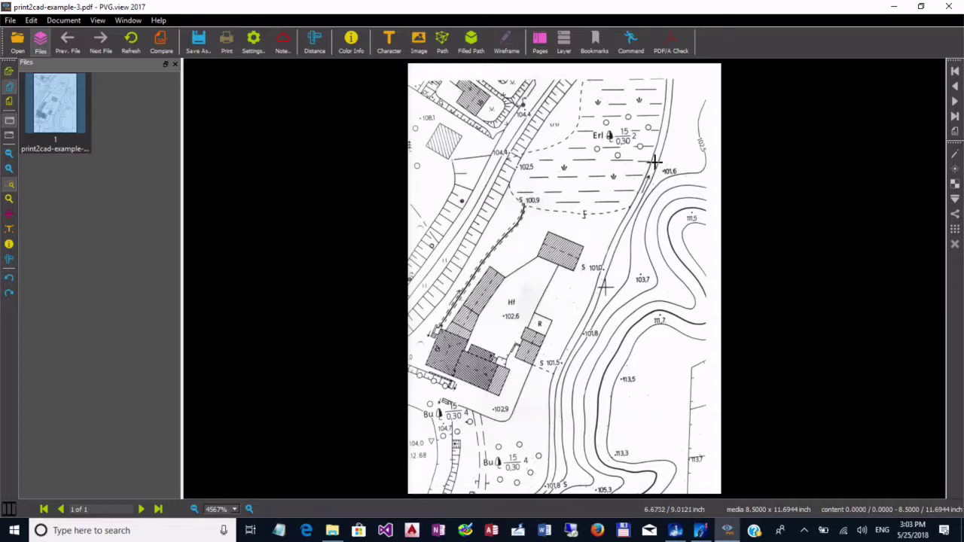
pyautogui.moveTo(655, 162); pyautogui.dragTo(677, 180)
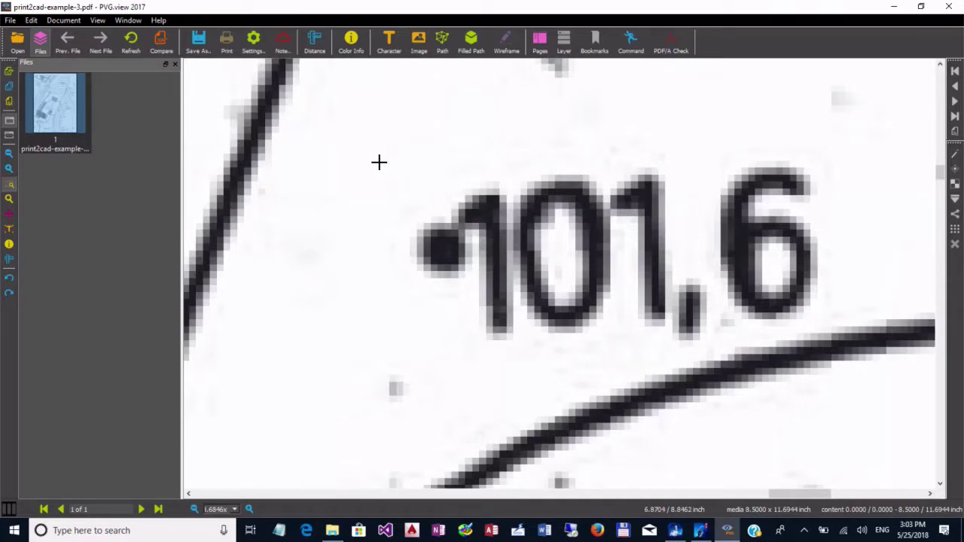
pyautogui.moveTo(379, 162); pyautogui.dragTo(630, 366)
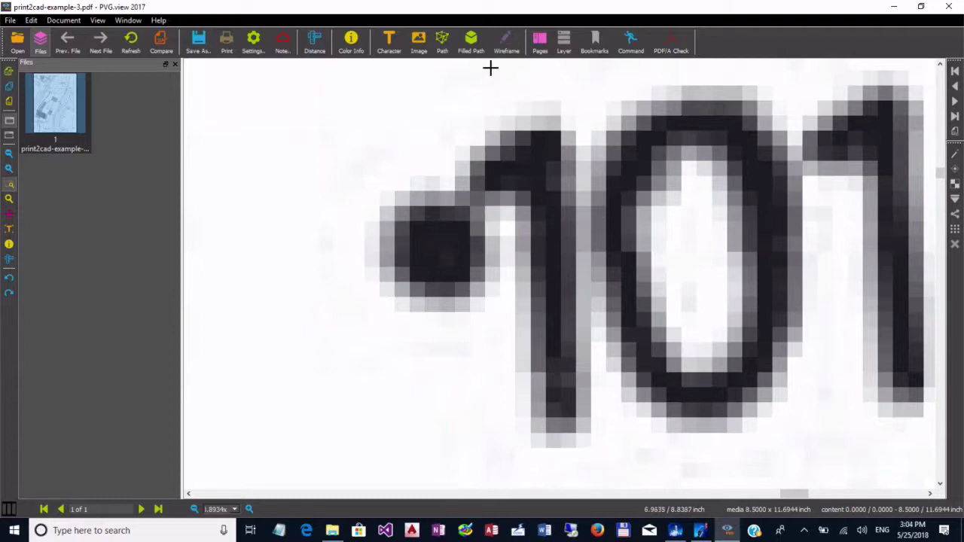
# Sample a dark digit pixel with Color Info (5E5D62), then close PVG.view.
pyautogui.click(351, 42)
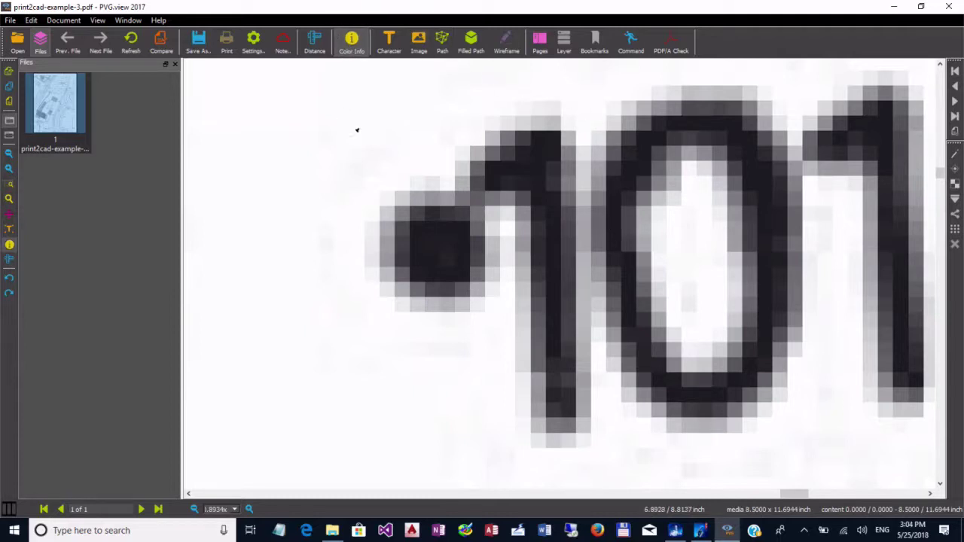
pyautogui.click(480, 196)
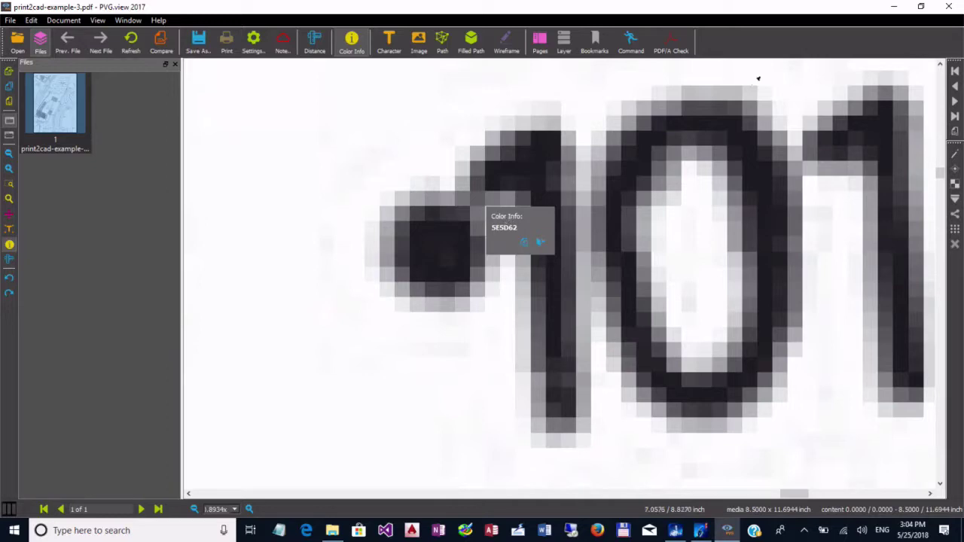
pyautogui.click(949, 7)
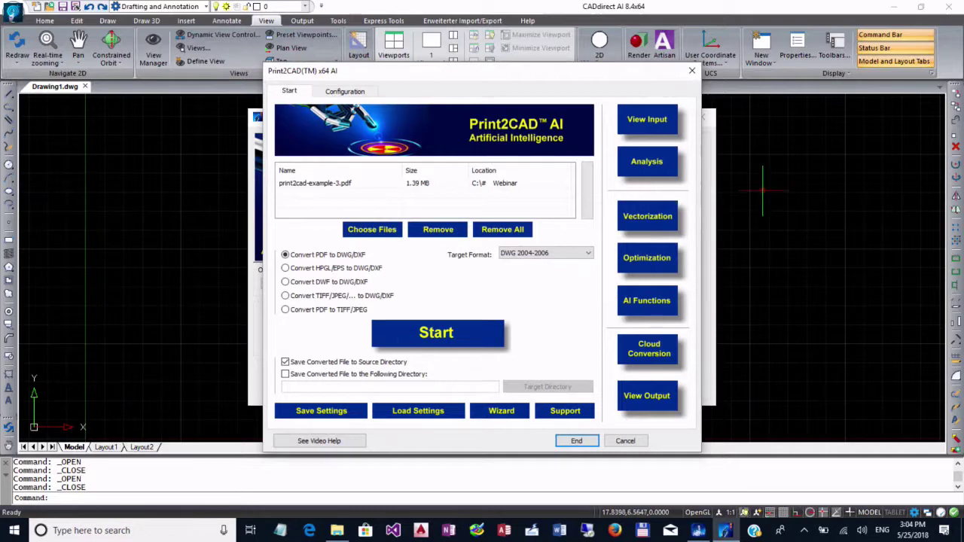
# Turn off automatic threshold calculation, set the Vectorization 3 black and white thresholds to 93, and confirm.
pyautogui.click(650, 217)
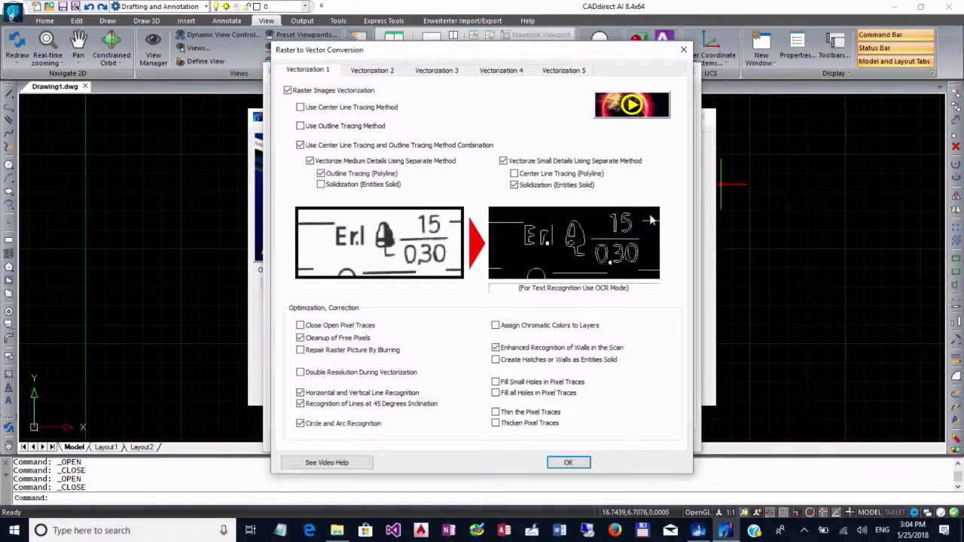
pyautogui.click(450, 72)
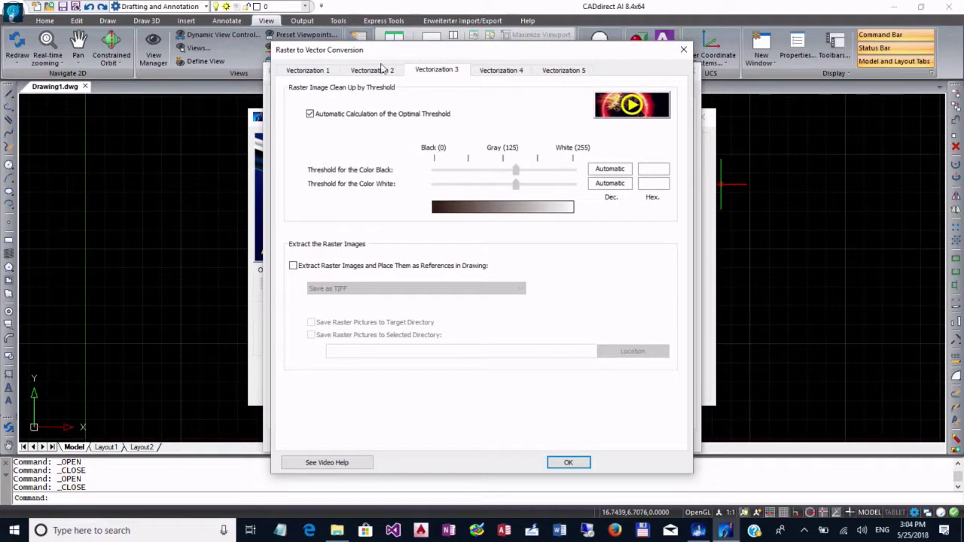
pyautogui.click(366, 119)
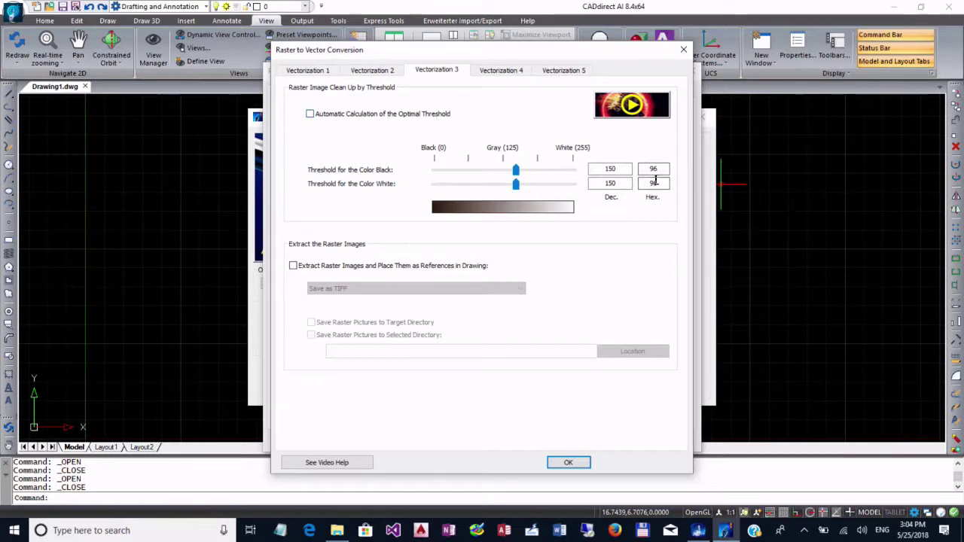
pyautogui.moveTo(518, 175); pyautogui.dragTo(486, 177)
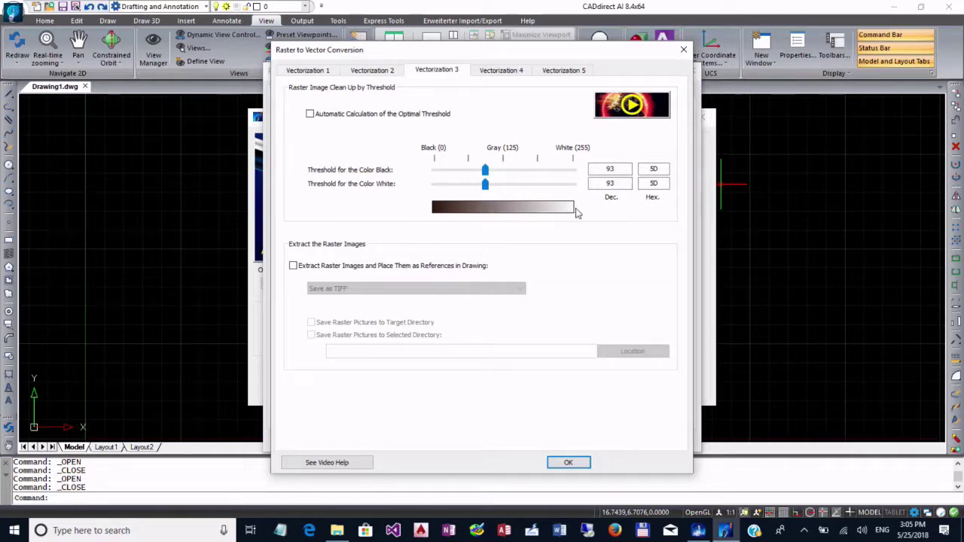
pyautogui.click(561, 470)
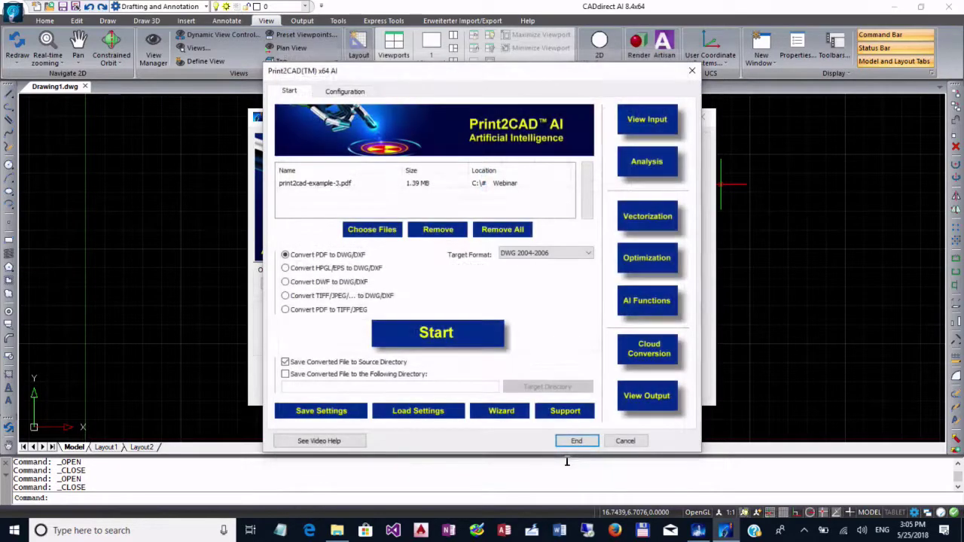
pyautogui.click(647, 218)
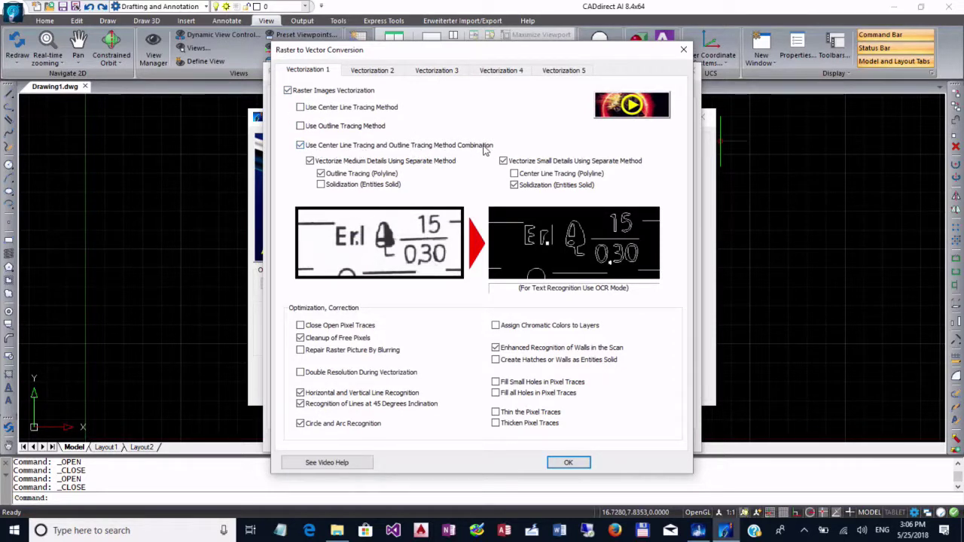
pyautogui.click(568, 462)
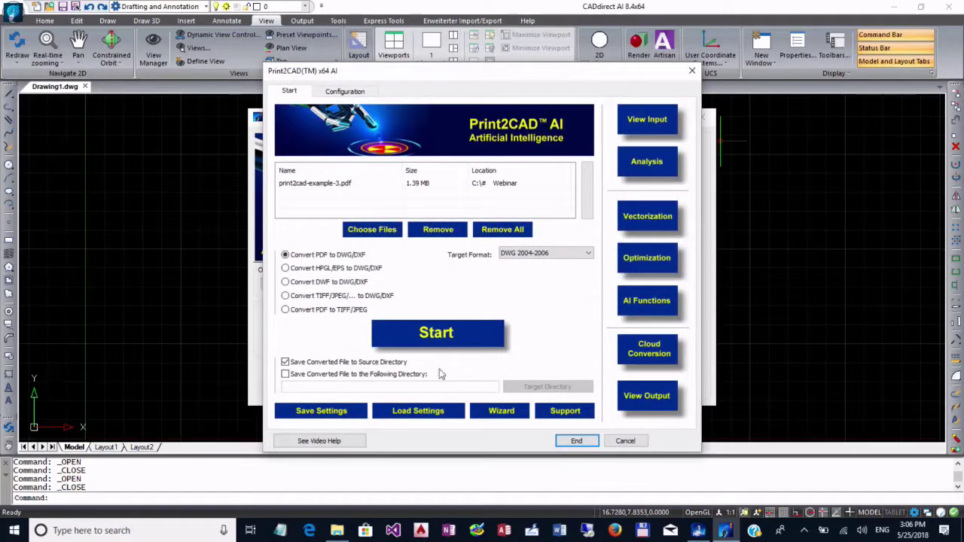
# Convert the PDF to Print2CAD-print2cad-example-3.dwg.
pyautogui.click(441, 335)
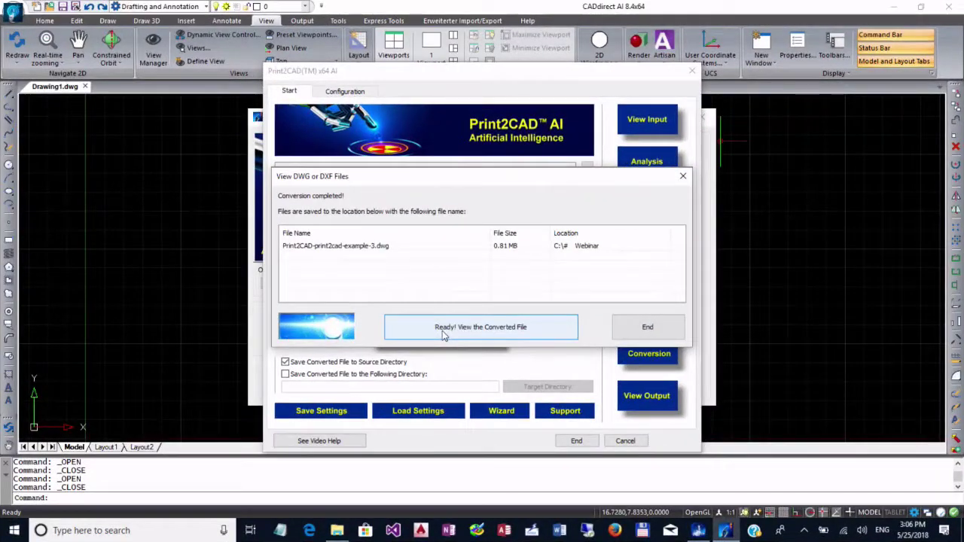
# Open the converted drawing in CADdirect, zoom in, and inspect the contour line below 101,6.
pyautogui.click(443, 331)
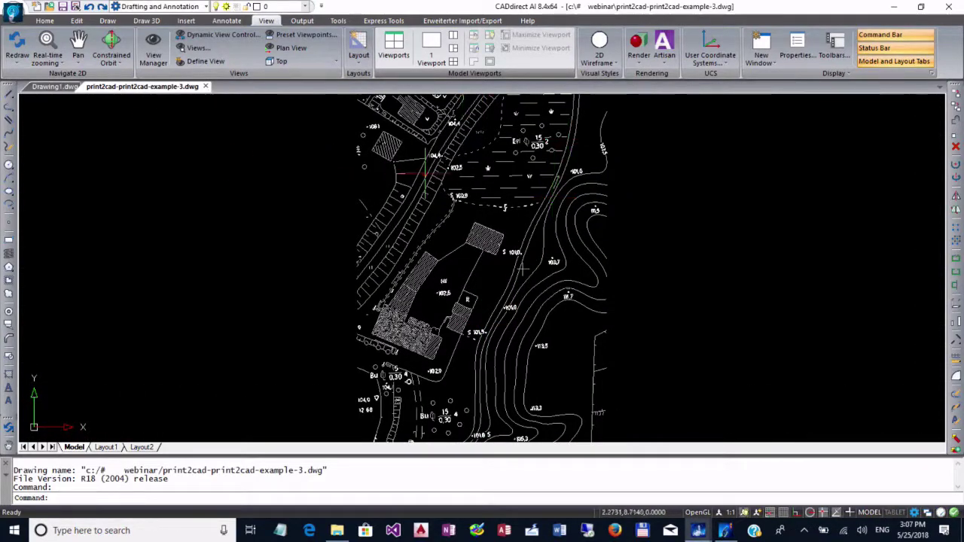
pyautogui.scroll(3, 555, 132)
pyautogui.scroll(3, 553, 133)
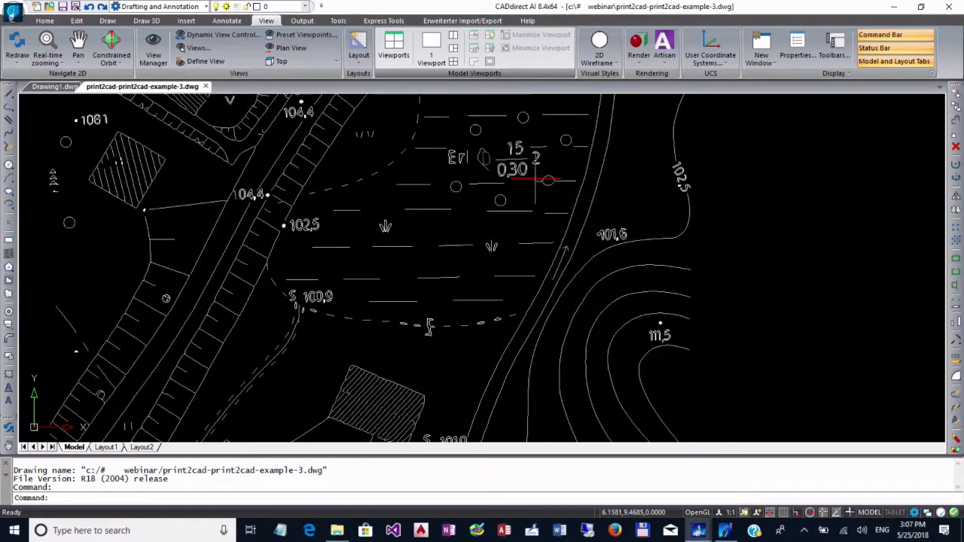
pyautogui.scroll(4, 652, 295)
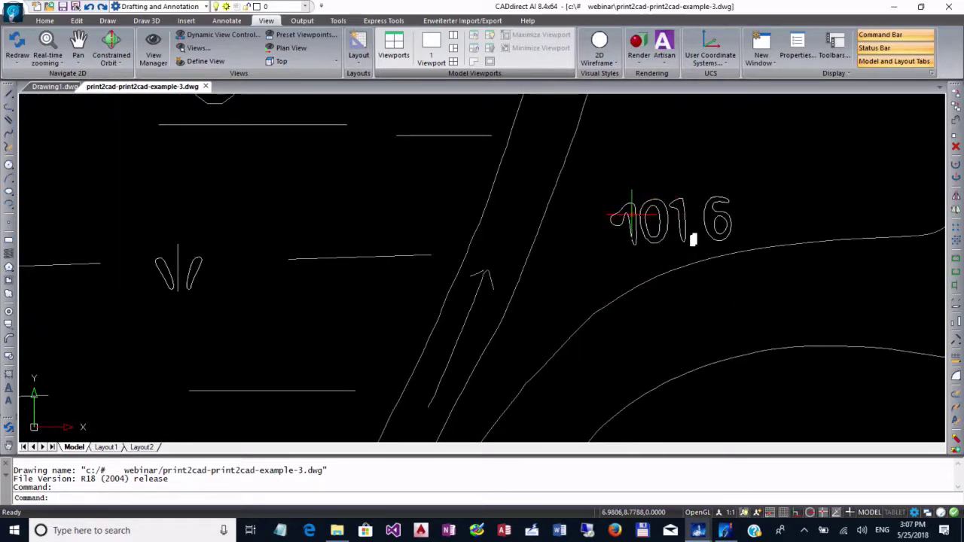
pyautogui.click(600, 309)
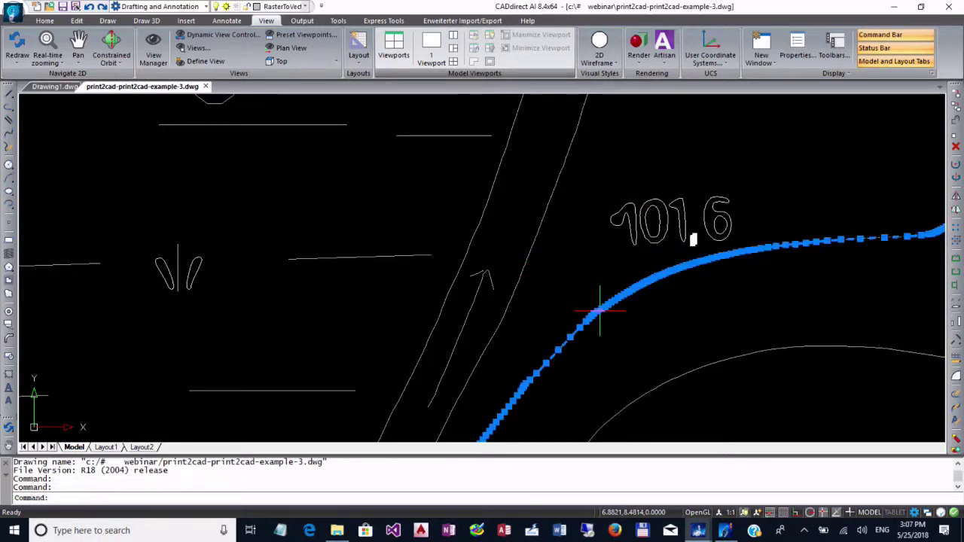
pyautogui.press('Escape')
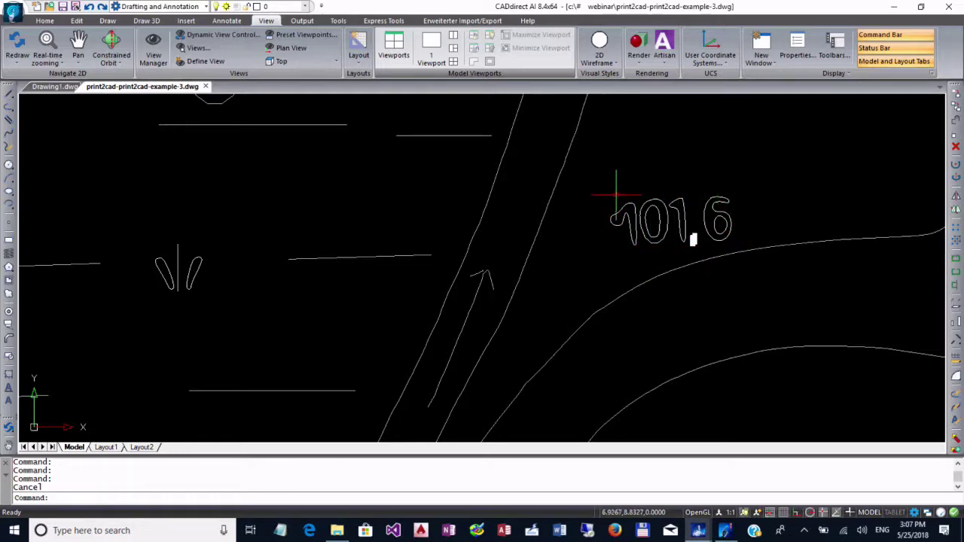
# Inspect a short line and the small circle by selecting each one.
pyautogui.scroll(-3, 513, 254)
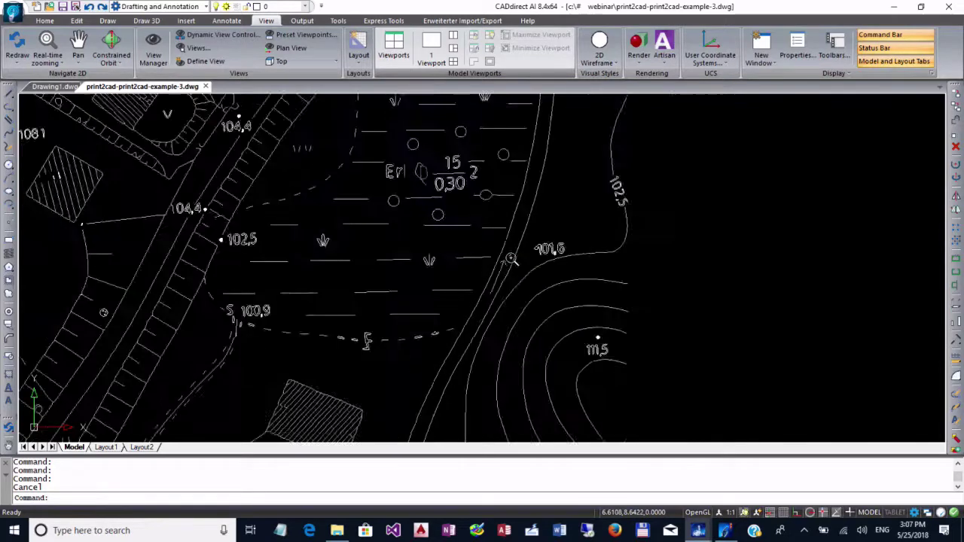
pyautogui.scroll(3, 467, 257)
pyautogui.scroll(-3, 367, 205)
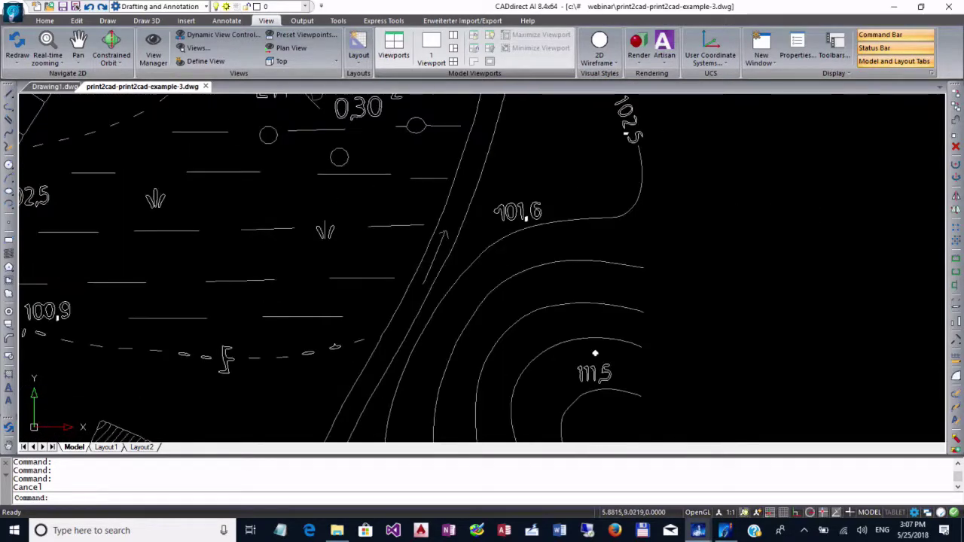
pyautogui.click(360, 174)
pyautogui.press('Escape')
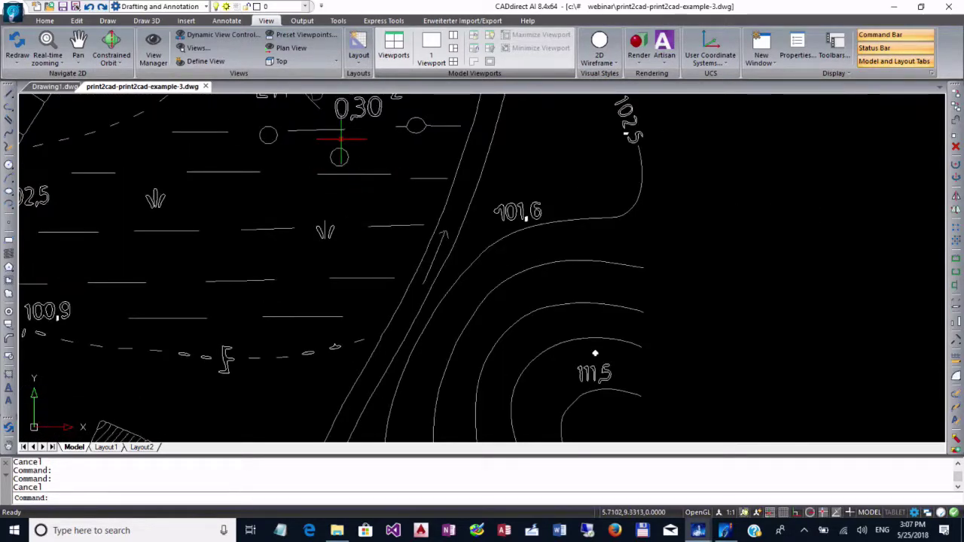
pyautogui.scroll(5, 341, 140)
pyautogui.click(330, 190)
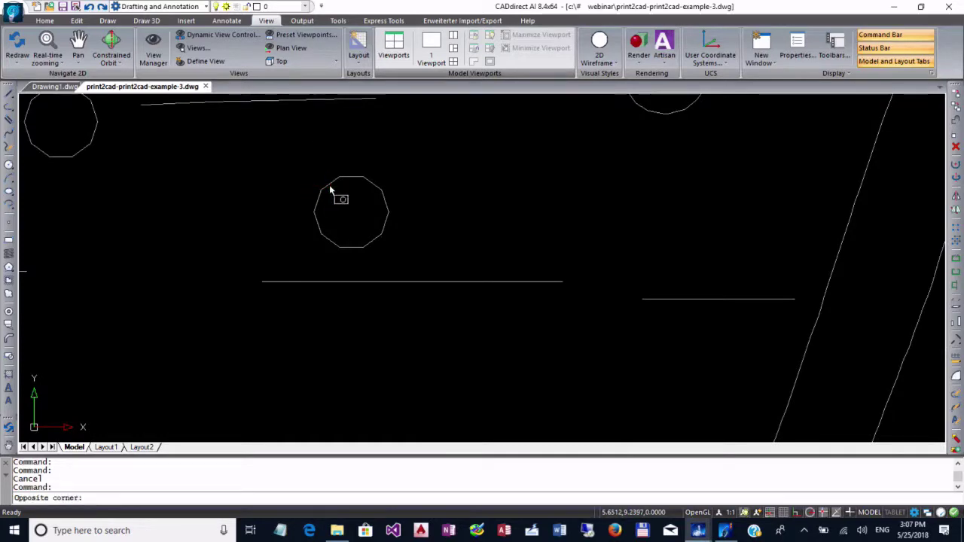
pyautogui.click(318, 177)
pyautogui.press('Escape')
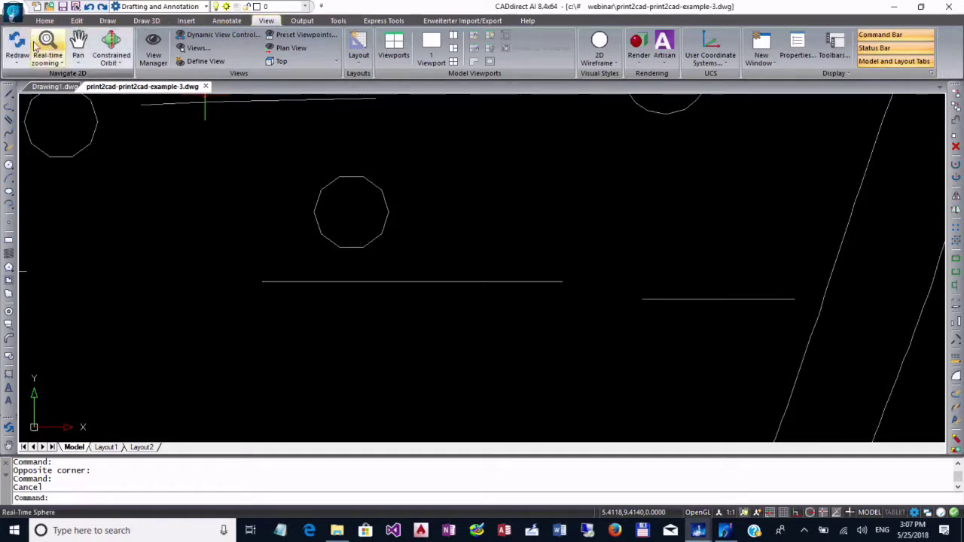
# Regenerate the drawing with Redraw > Regen All and recheck the now-smooth circle.
pyautogui.click(16, 62)
pyautogui.click(37, 161)
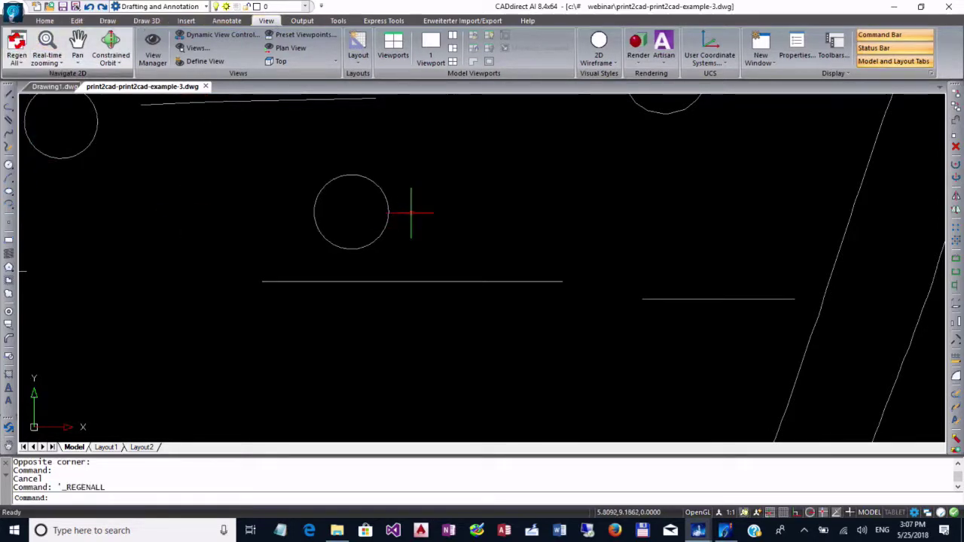
pyautogui.click(388, 227)
pyautogui.press('Escape')
pyautogui.scroll(-5, 581, 247)
pyautogui.scroll(6, 626, 309)
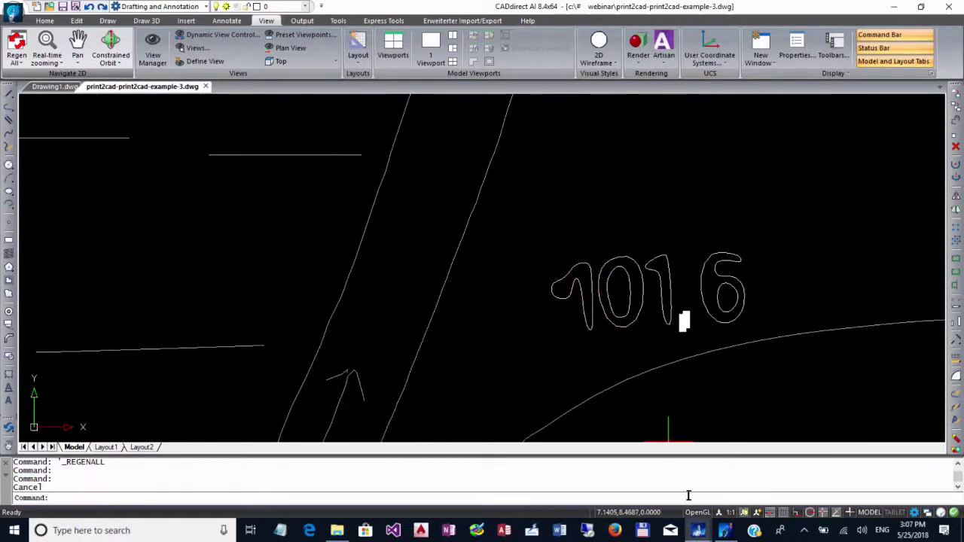
# Back in Print2CAD, open the Vectorization 3 settings and lower the black and white thresholds from 93.
pyautogui.click(725, 531)
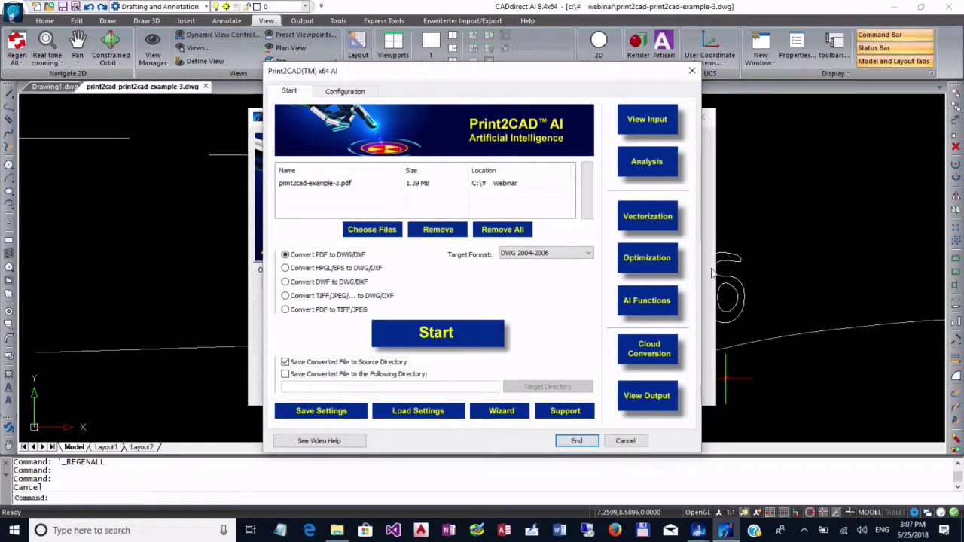
pyautogui.click(785, 280)
pyautogui.click(782, 279)
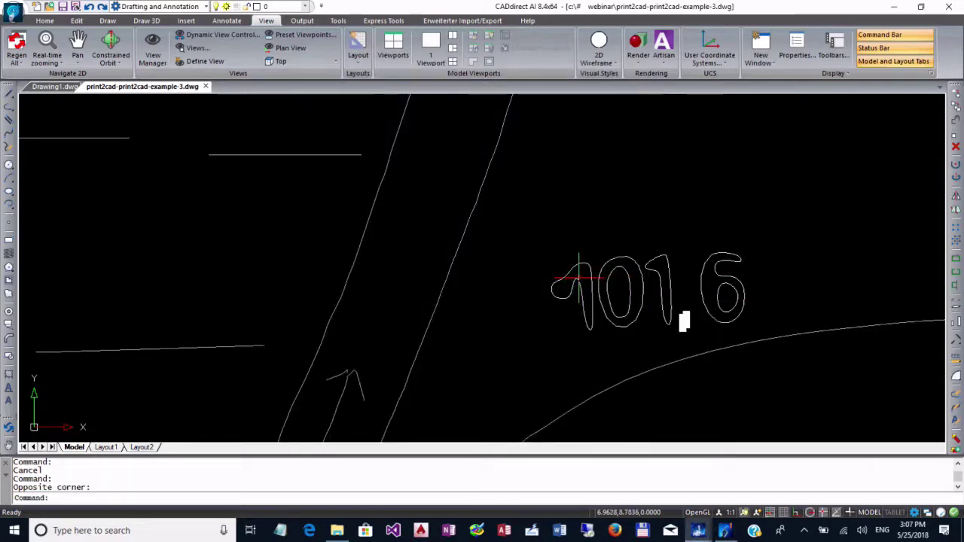
pyautogui.click(720, 531)
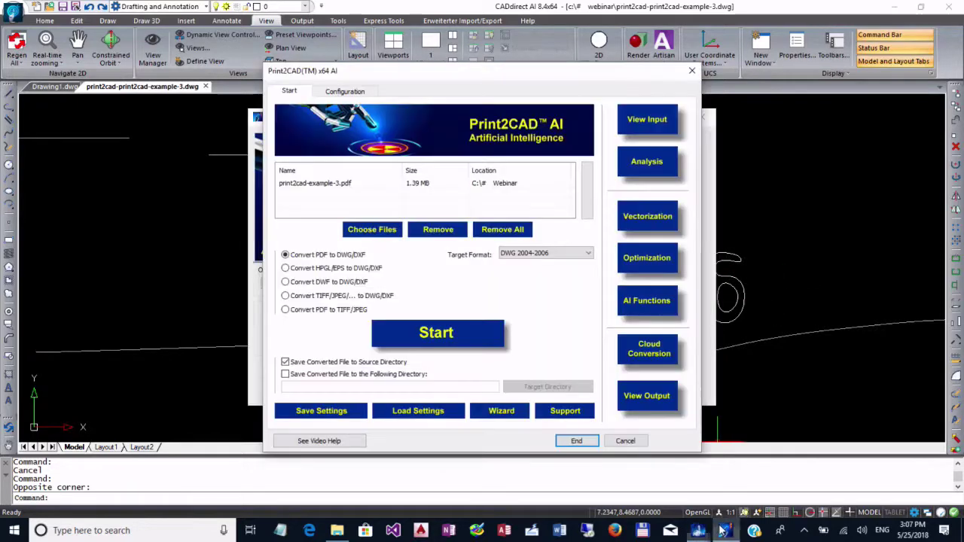
pyautogui.click(647, 217)
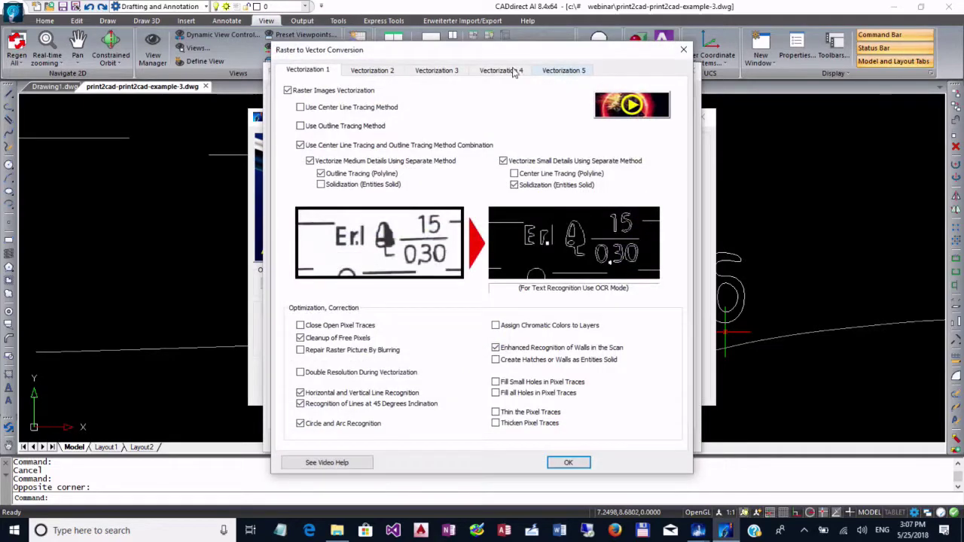
pyautogui.click(453, 71)
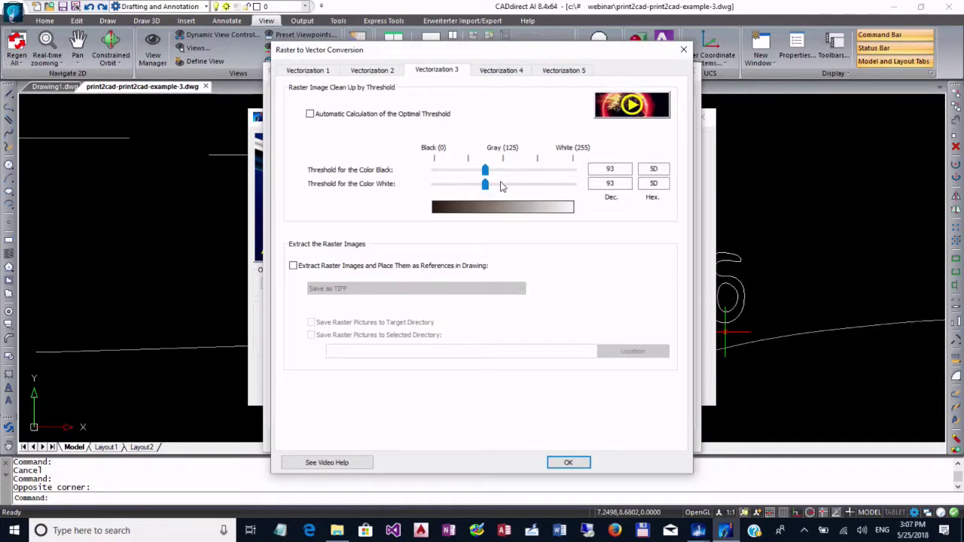
pyautogui.moveTo(486, 190); pyautogui.dragTo(482, 191)
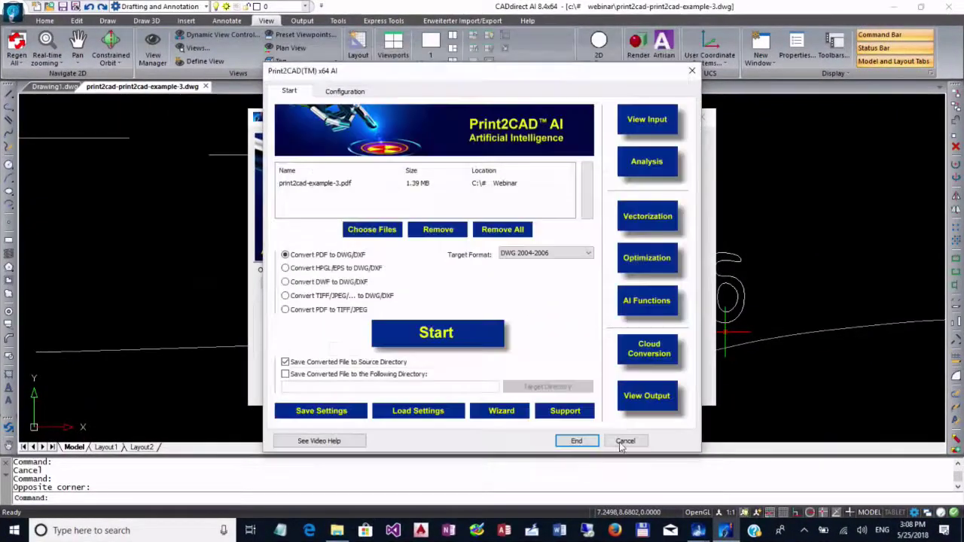
# Close the old drawing without saving, reconvert the PDF, and open the new DWG in CADdirect.
pyautogui.press('Escape')
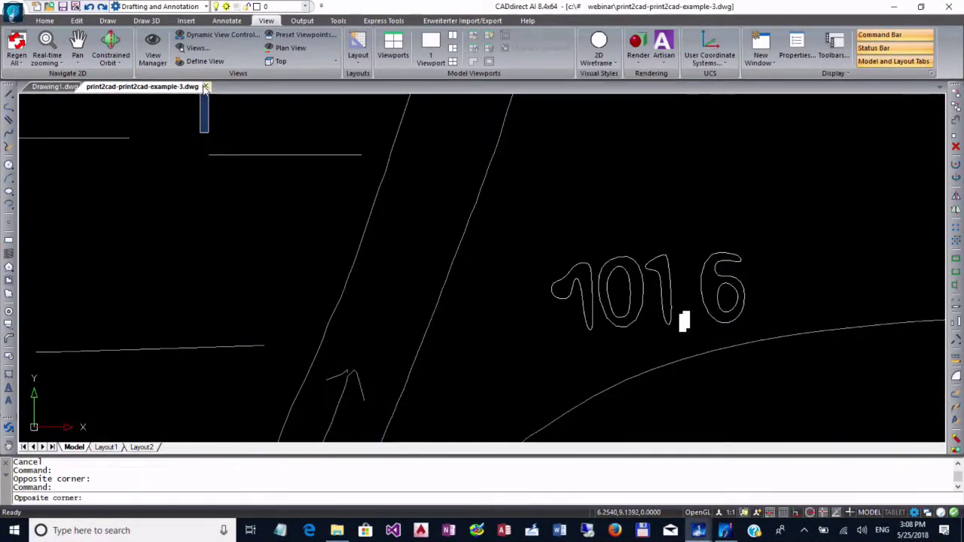
pyautogui.click(205, 86)
pyautogui.click(508, 291)
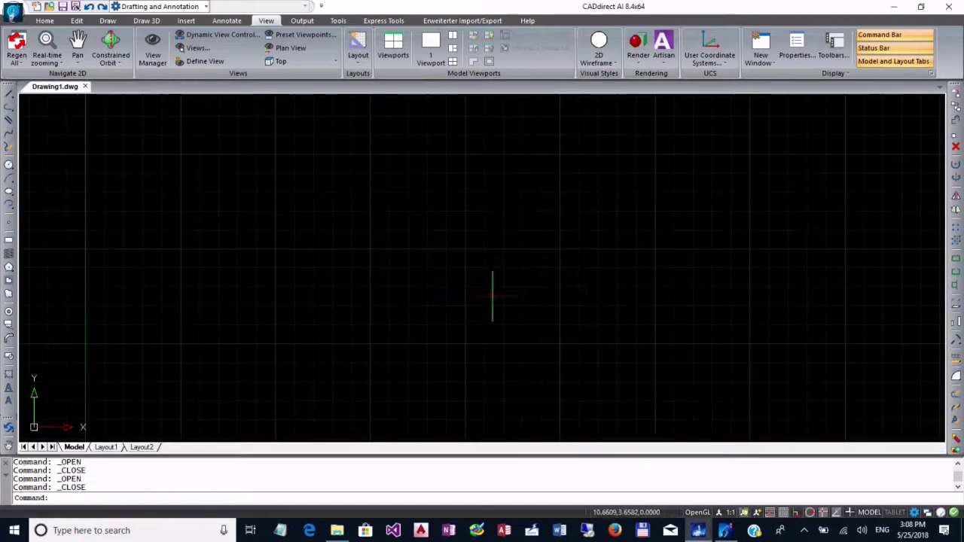
pyautogui.click(721, 531)
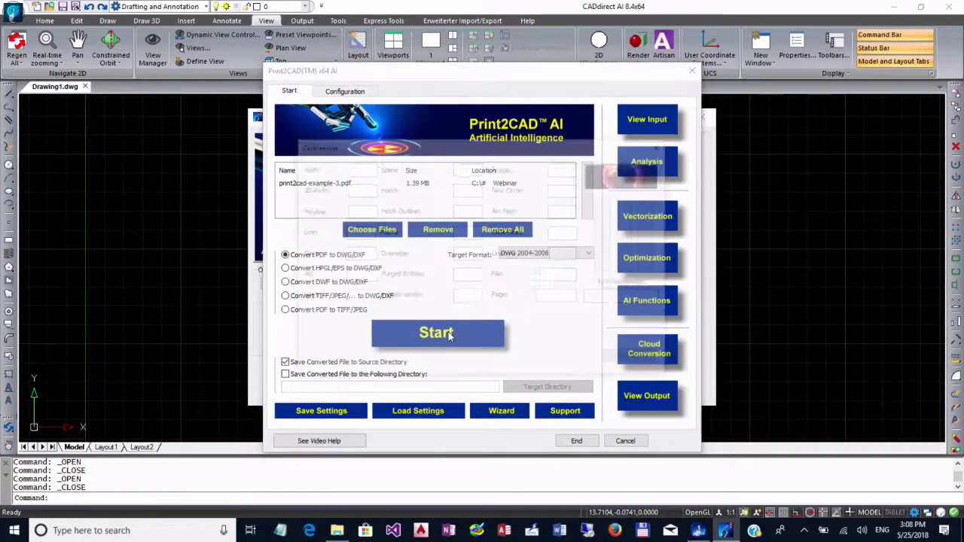
pyautogui.click(448, 336)
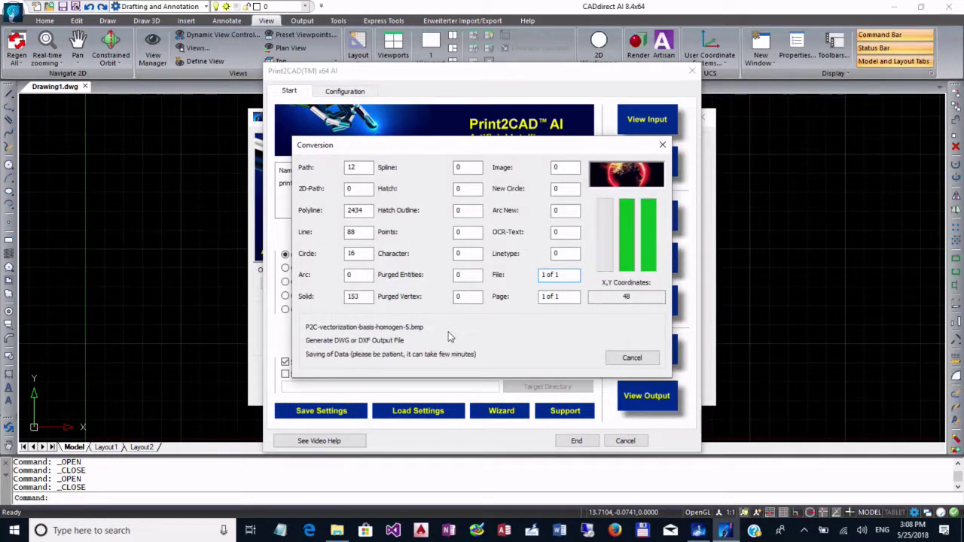
pyautogui.click(493, 329)
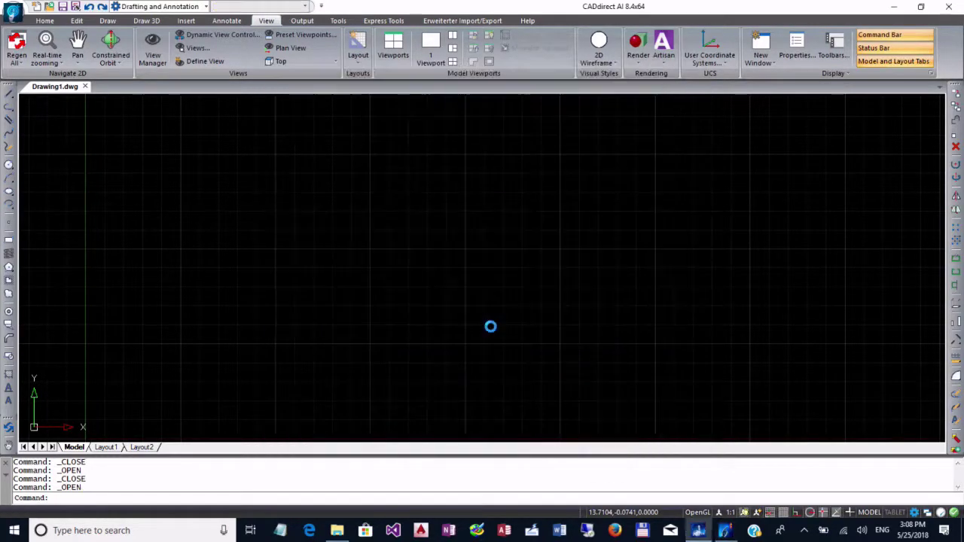
pyautogui.scroll(10, 520, 264)
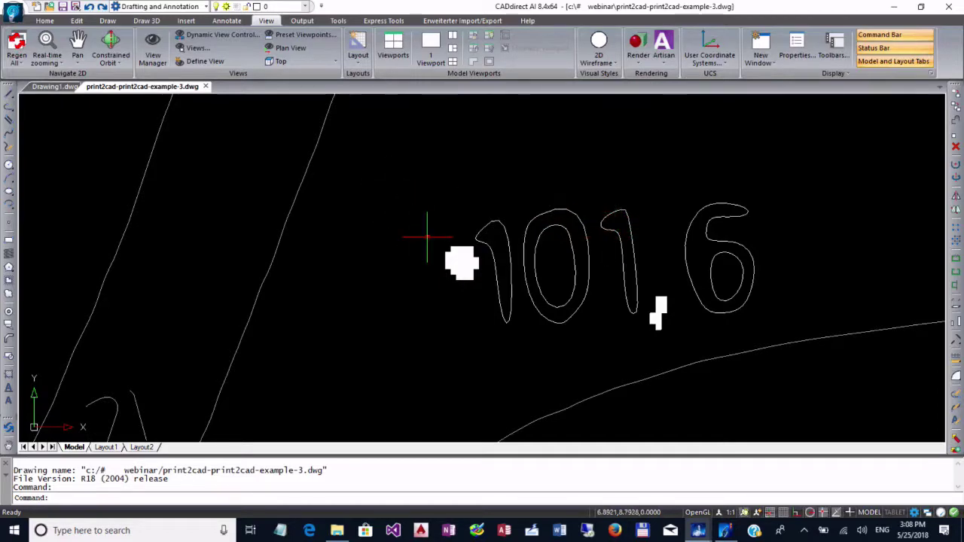
pyautogui.scroll(-3, 592, 313)
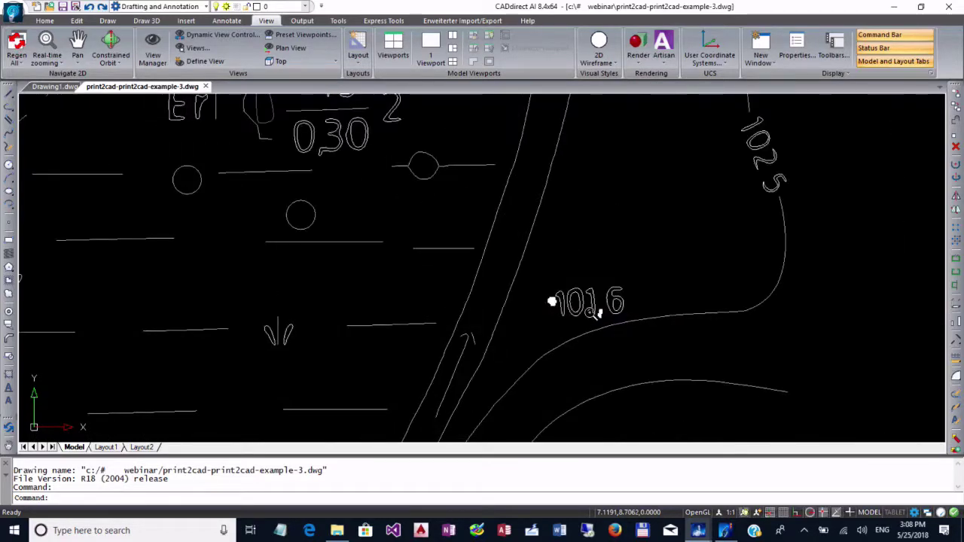
pyautogui.scroll(-4, 599, 317)
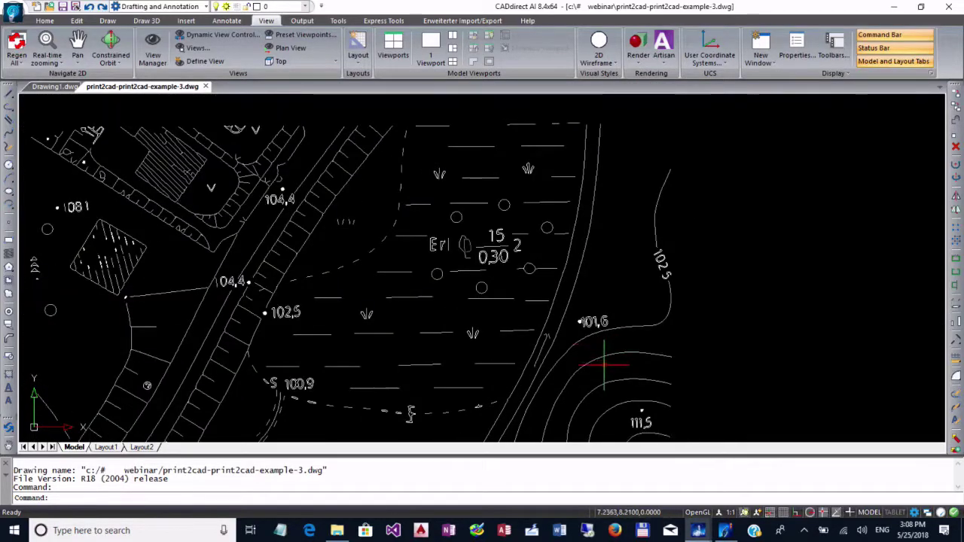
pyautogui.scroll(2, 607, 346)
pyautogui.scroll(2, 599, 284)
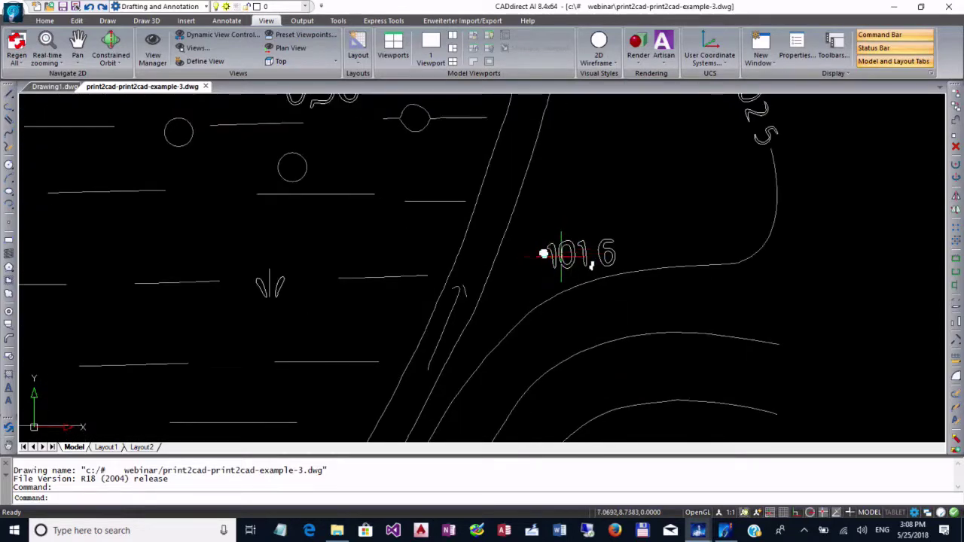
pyautogui.scroll(-5, 603, 291)
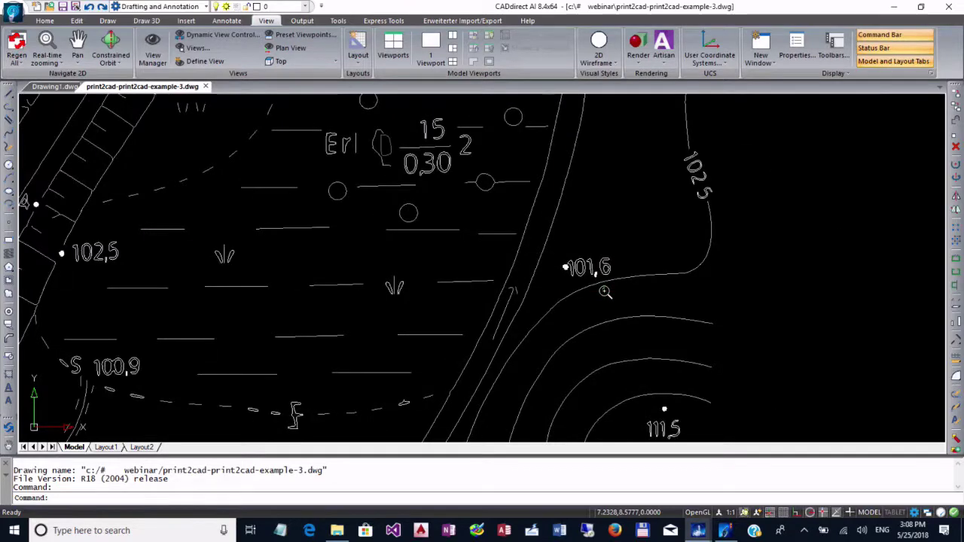
pyautogui.scroll(2, 558, 317)
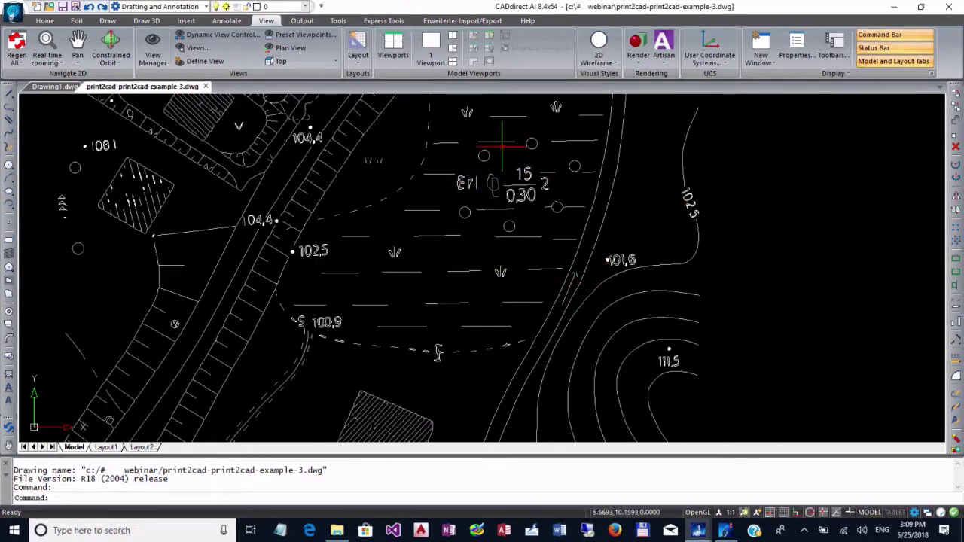
pyautogui.scroll(4, 650, 273)
pyautogui.scroll(-6, 651, 272)
pyautogui.scroll(5, 654, 358)
pyautogui.scroll(2, 654, 358)
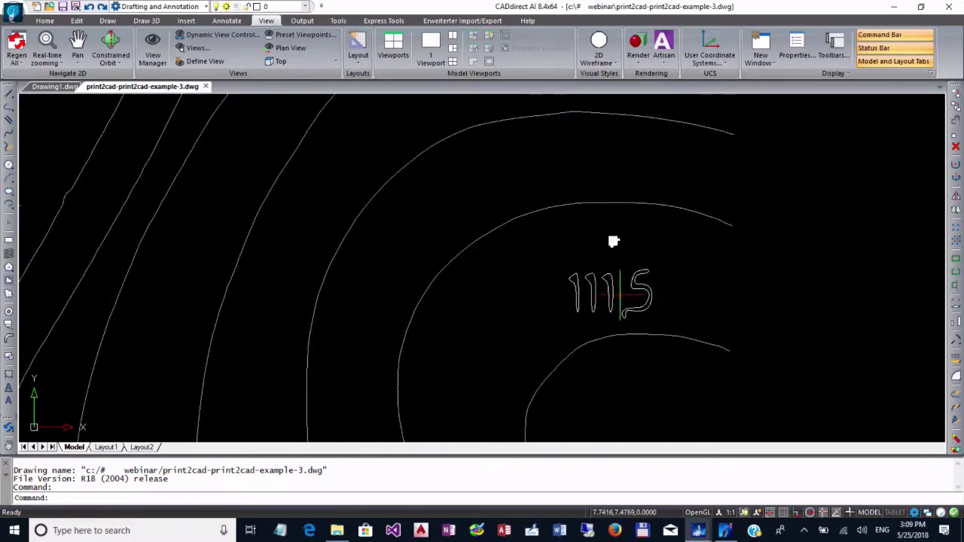
pyautogui.scroll(-5, 614, 241)
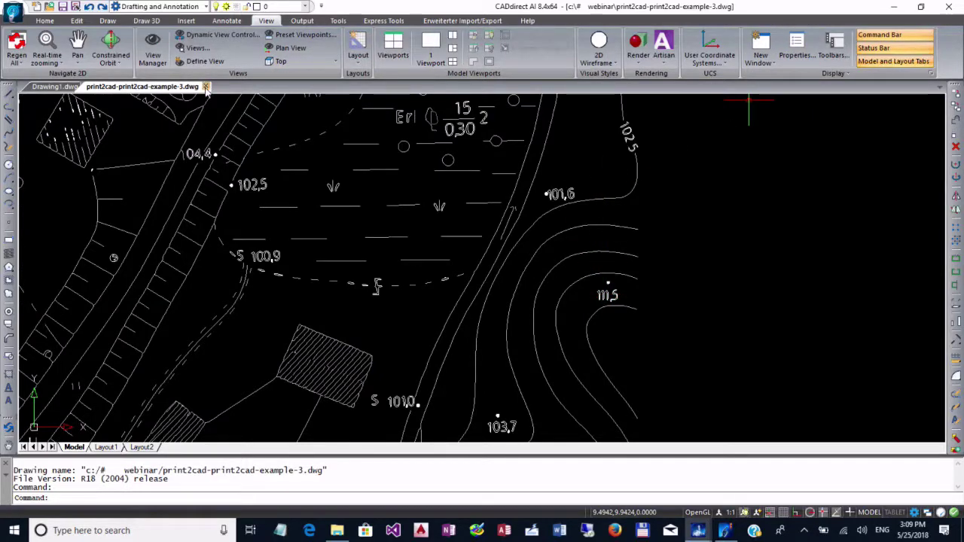
# Close the drawing without saving, then recheck the Vectorization 3 thresholds at 64 and confirm.
pyautogui.click(205, 86)
pyautogui.click(506, 291)
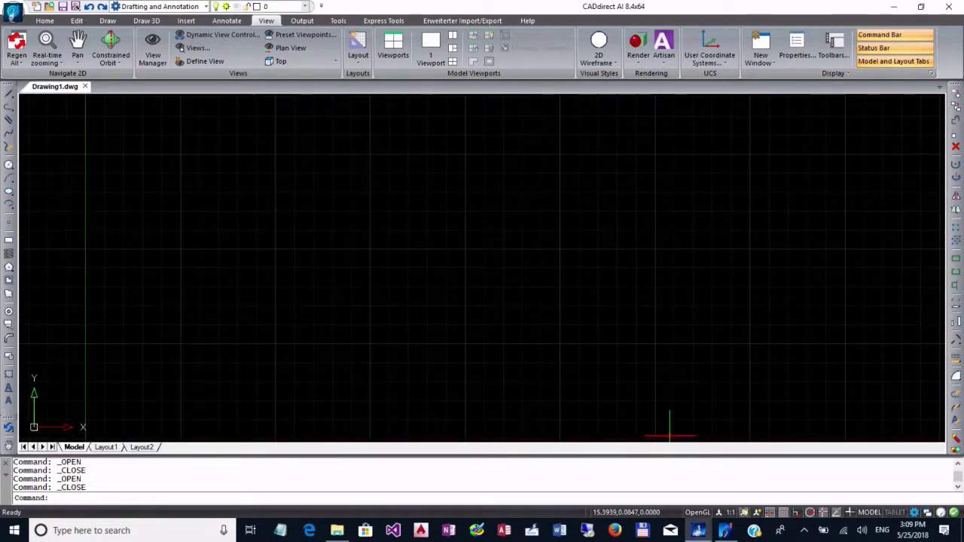
pyautogui.click(725, 531)
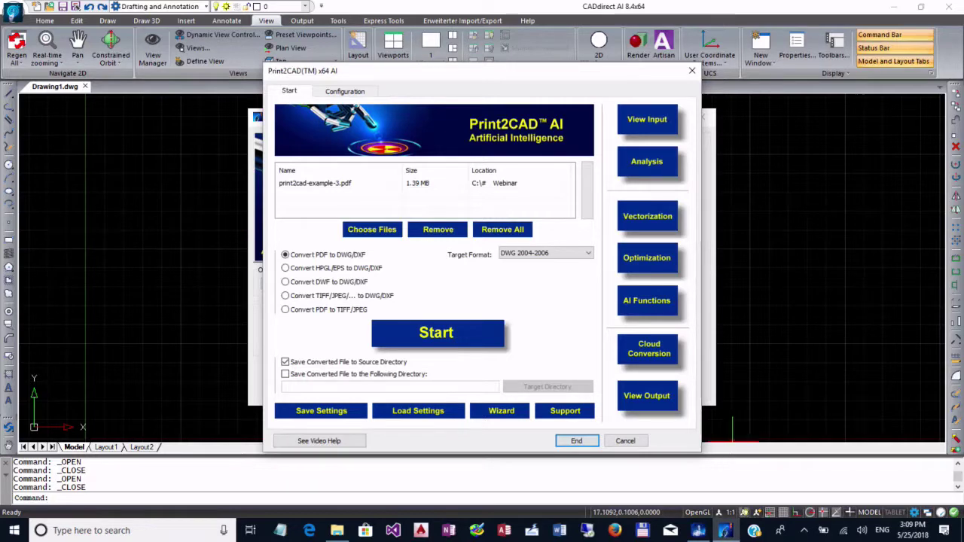
pyautogui.click(644, 217)
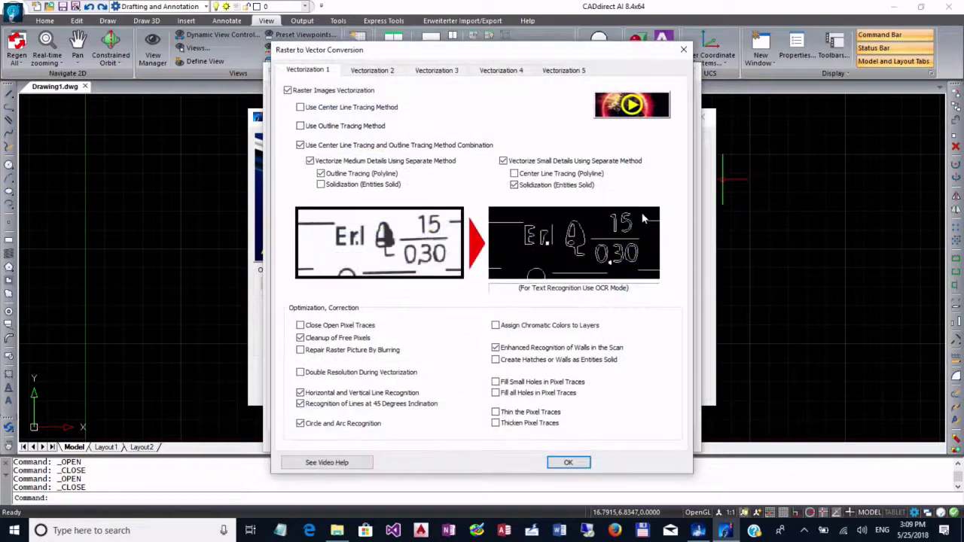
pyautogui.click(444, 74)
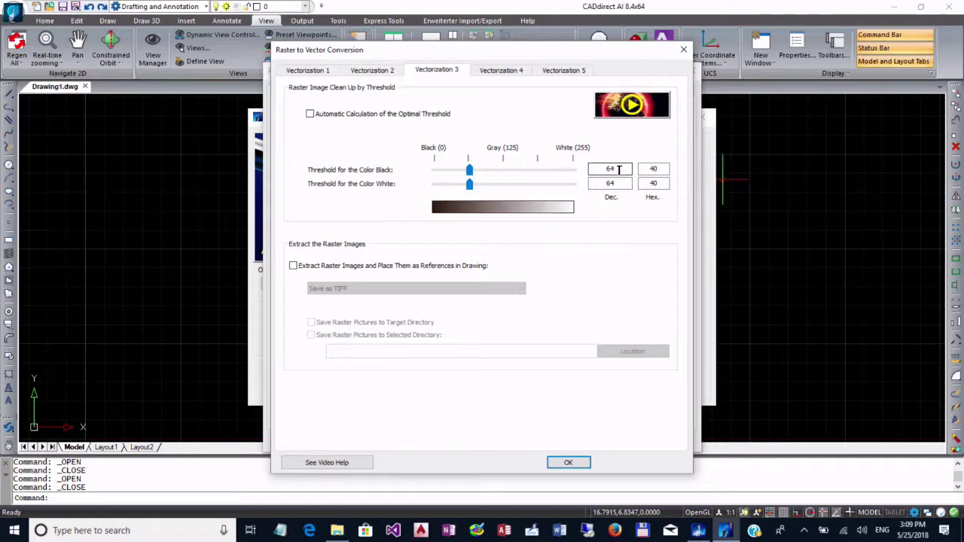
pyautogui.click(566, 463)
# Enable Automatic OCR Text Recognition and lower the image threshold to 63.
pyautogui.click(648, 257)
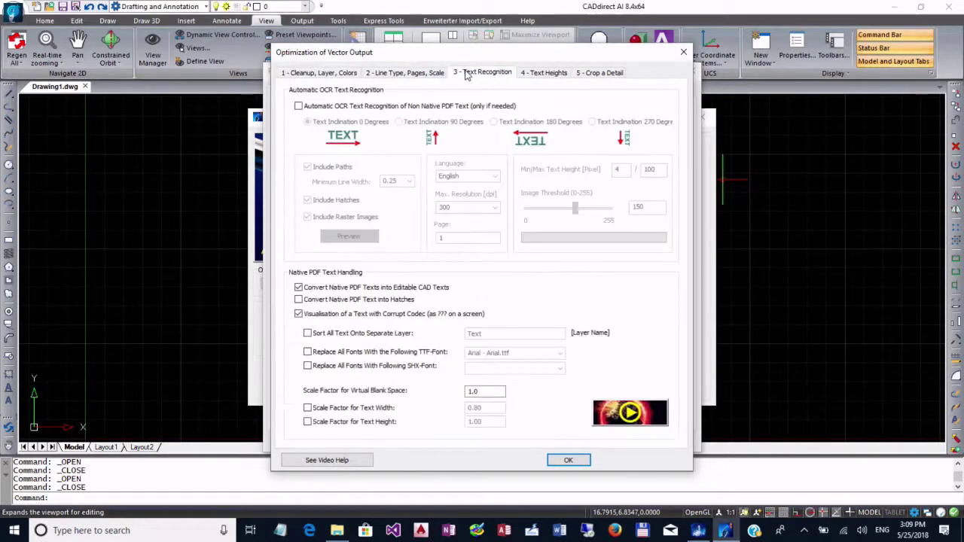
pyautogui.click(348, 107)
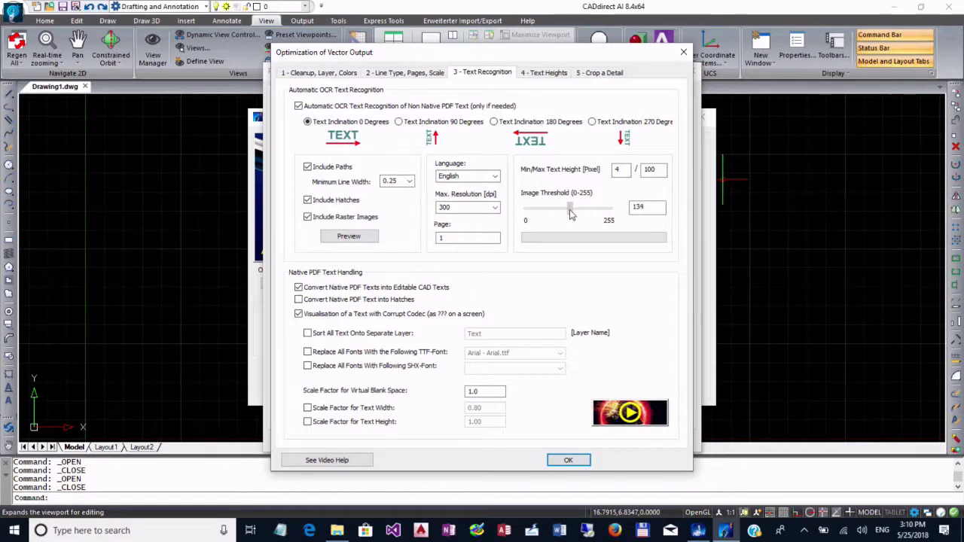
pyautogui.moveTo(570, 215); pyautogui.dragTo(548, 216)
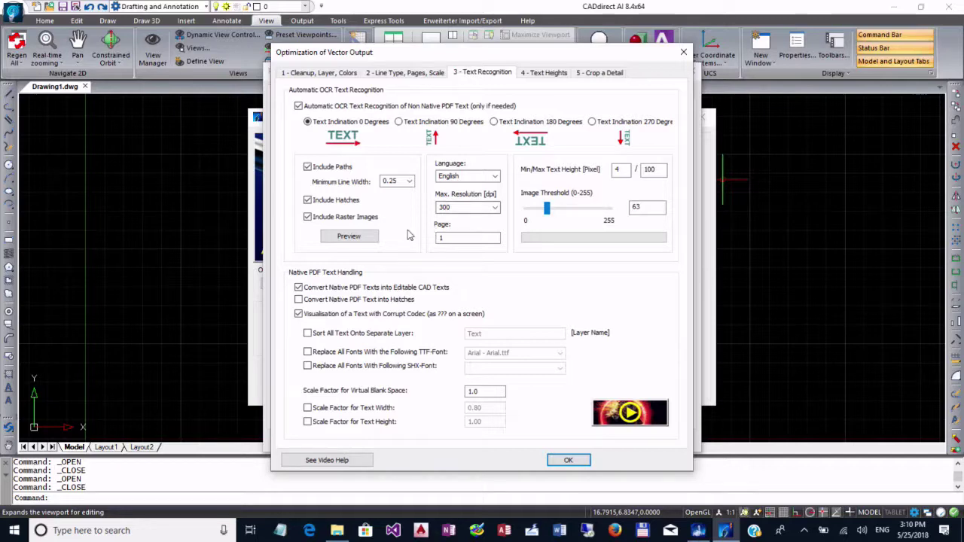
# Preview the OCR image, inspect the 101,6 label, then lower the Image Threshold slider further.
pyautogui.click(354, 238)
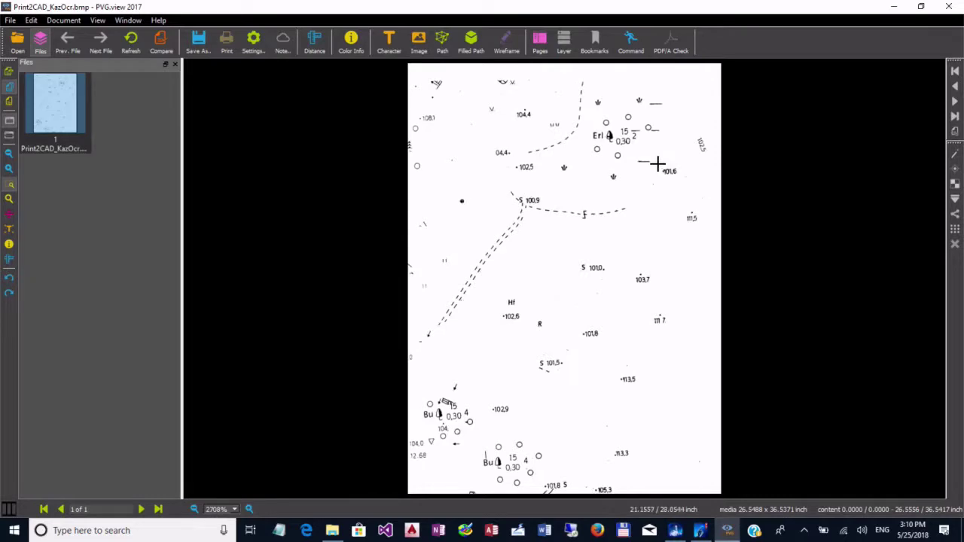
pyautogui.moveTo(657, 164); pyautogui.dragTo(682, 188)
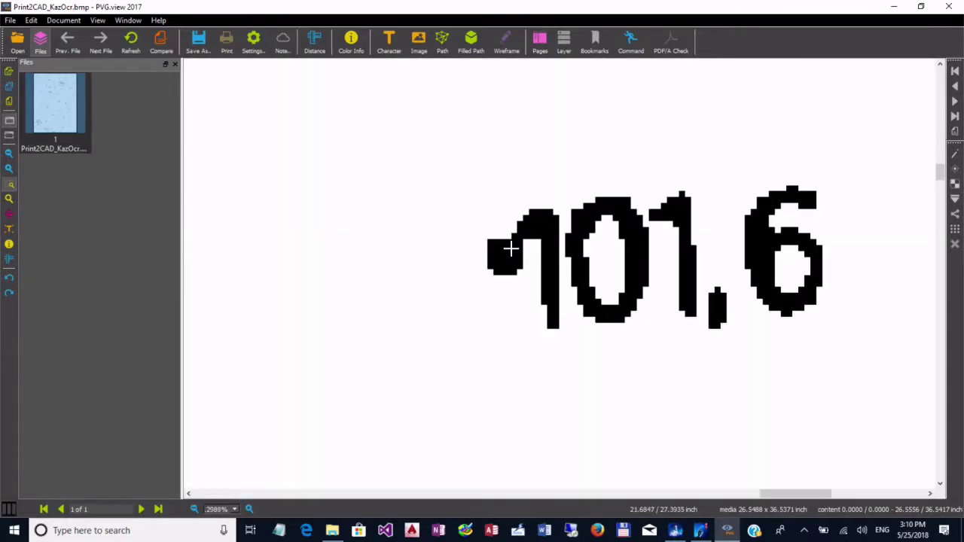
pyautogui.click(949, 7)
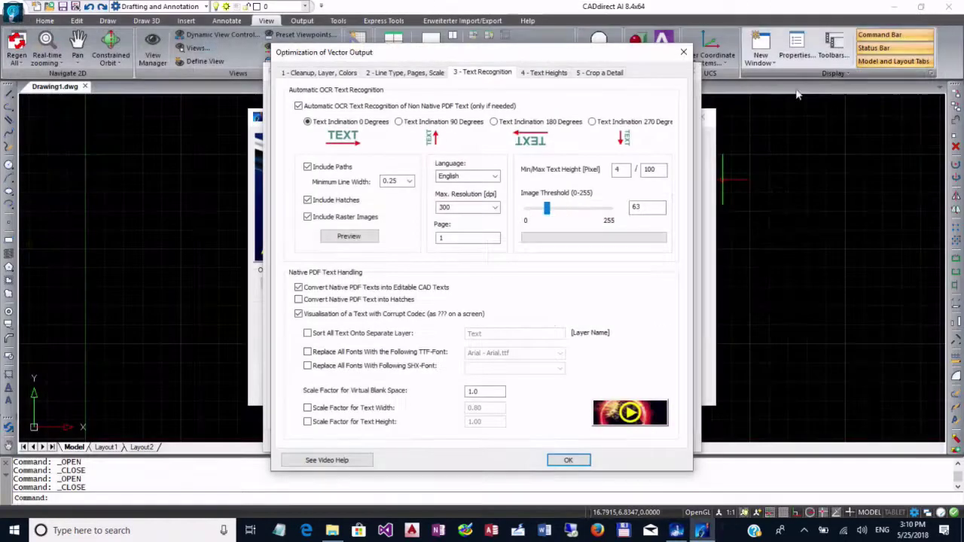
pyautogui.moveTo(583, 209); pyautogui.dragTo(550, 216)
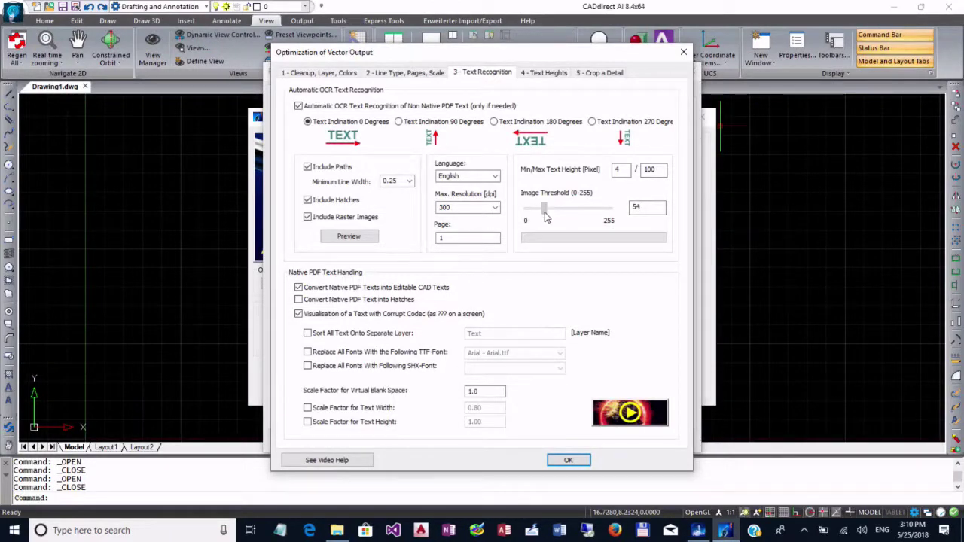
# Re-check the 101,6 label in a fresh preview, fine-tune the threshold, and accept the OCR settings.
pyautogui.click(367, 236)
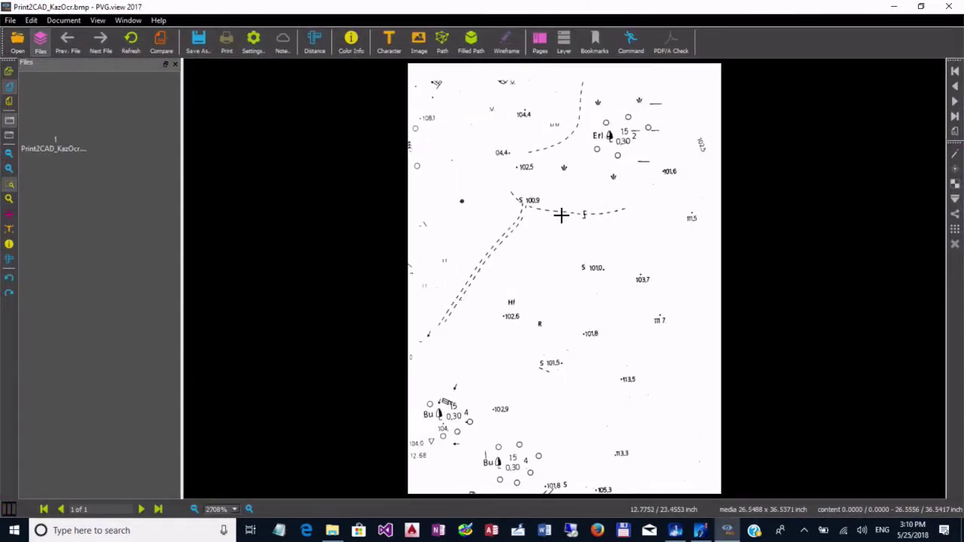
pyautogui.moveTo(657, 165); pyautogui.dragTo(681, 184)
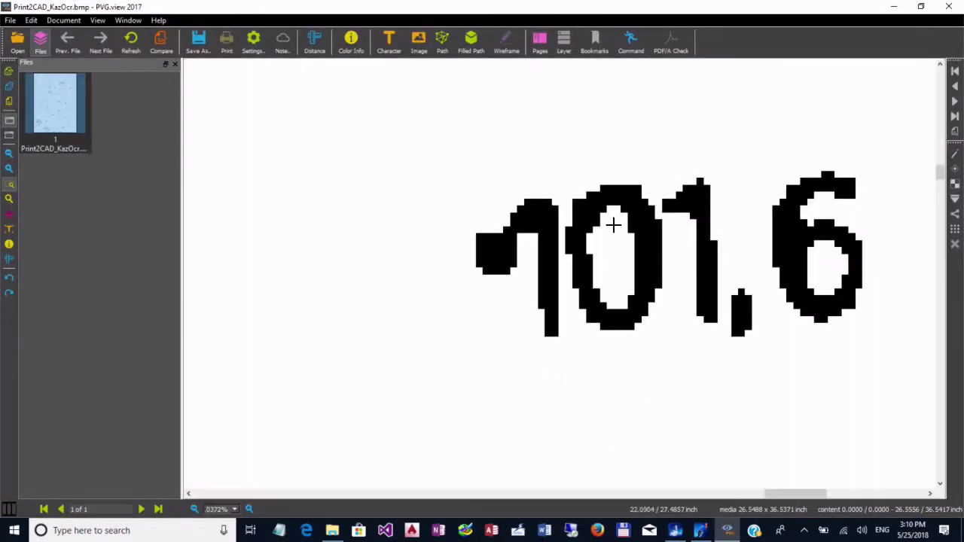
pyautogui.click(949, 7)
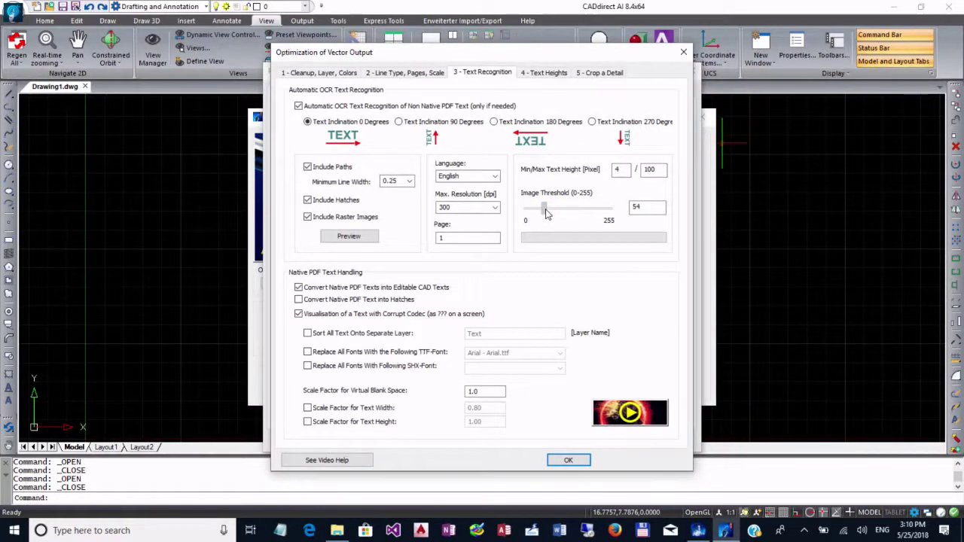
pyautogui.moveTo(549, 211); pyautogui.dragTo(548, 212)
pyautogui.click(569, 460)
# Re-run the PDF conversion and step through the 72 recognized elevation texts.
pyautogui.click(445, 336)
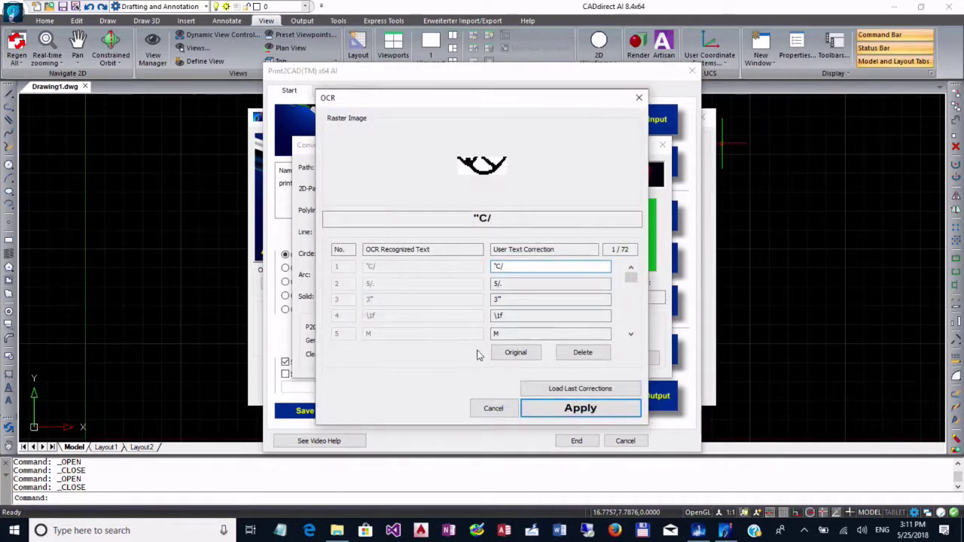
pyautogui.click(631, 335)
pyautogui.click(631, 335)
pyautogui.click(631, 334)
pyautogui.click(631, 334)
pyautogui.click(631, 334)
pyautogui.click(632, 335)
pyautogui.click(631, 335)
pyautogui.click(631, 335)
pyautogui.click(632, 334)
pyautogui.click(631, 335)
# Apply the OCR results and open the converted print2cad-print2cad-example-3.dwg.
pyautogui.click(578, 408)
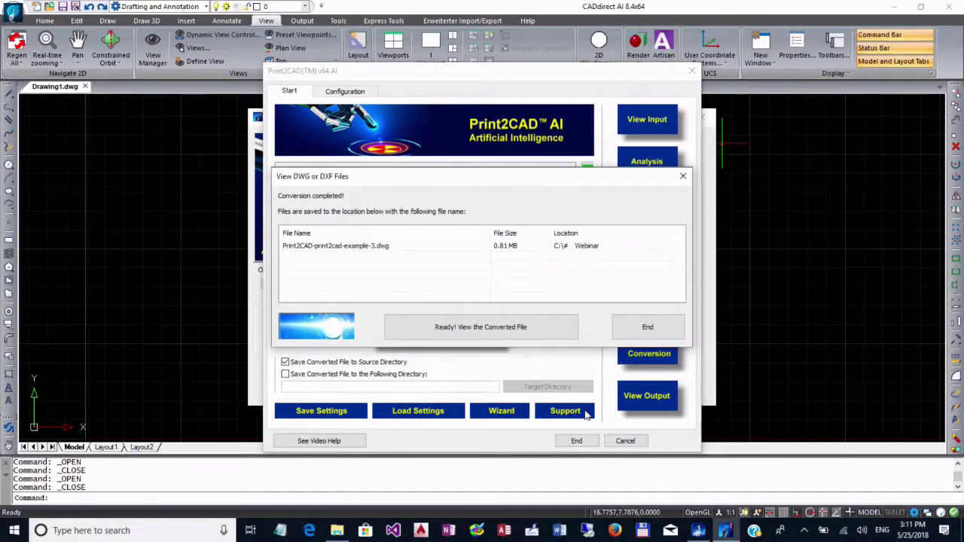
pyautogui.click(495, 327)
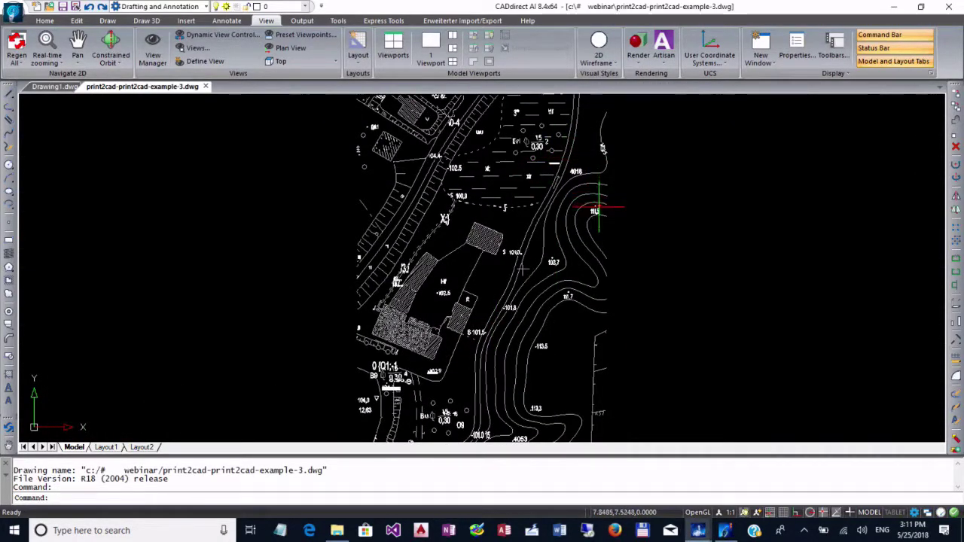
pyautogui.scroll(4, 586, 167)
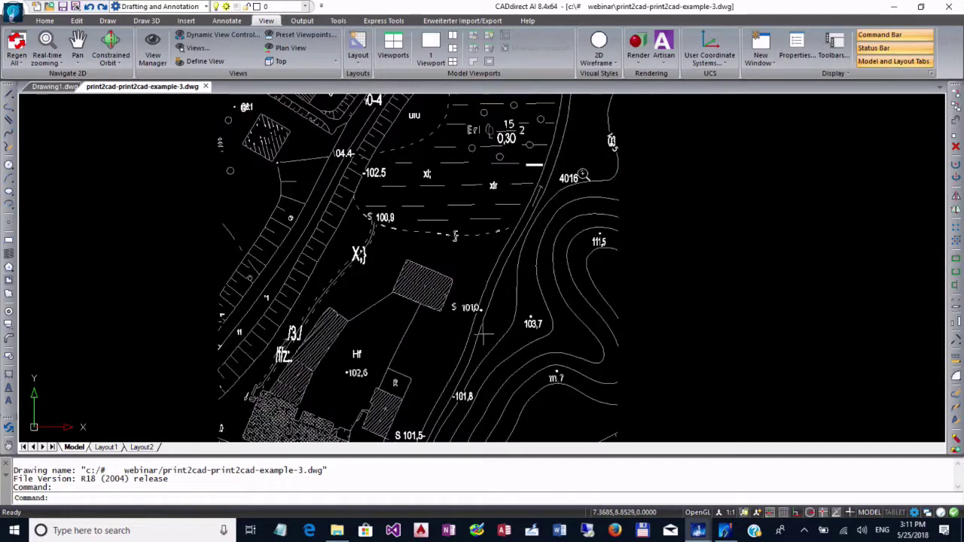
pyautogui.scroll(4, 578, 175)
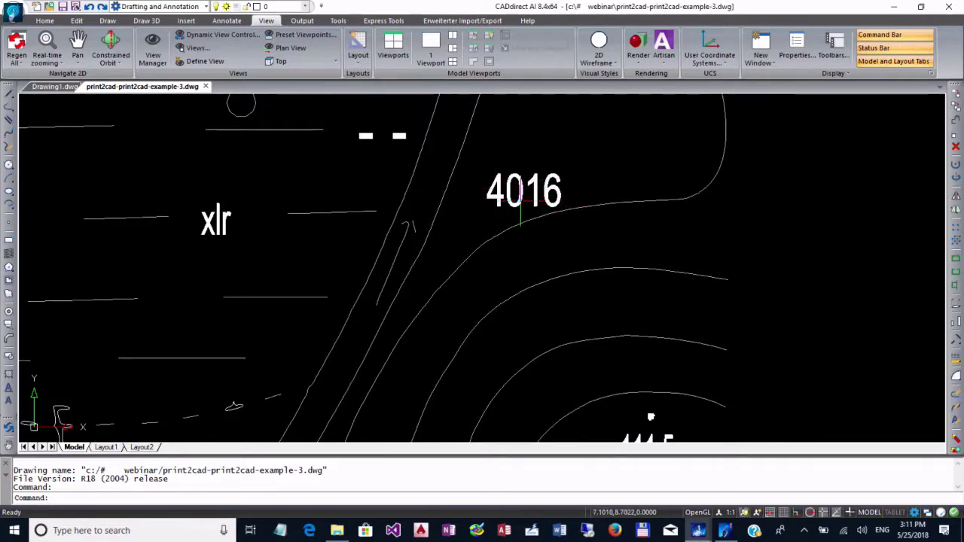
pyautogui.scroll(-6, 527, 207)
pyautogui.scroll(6, 553, 263)
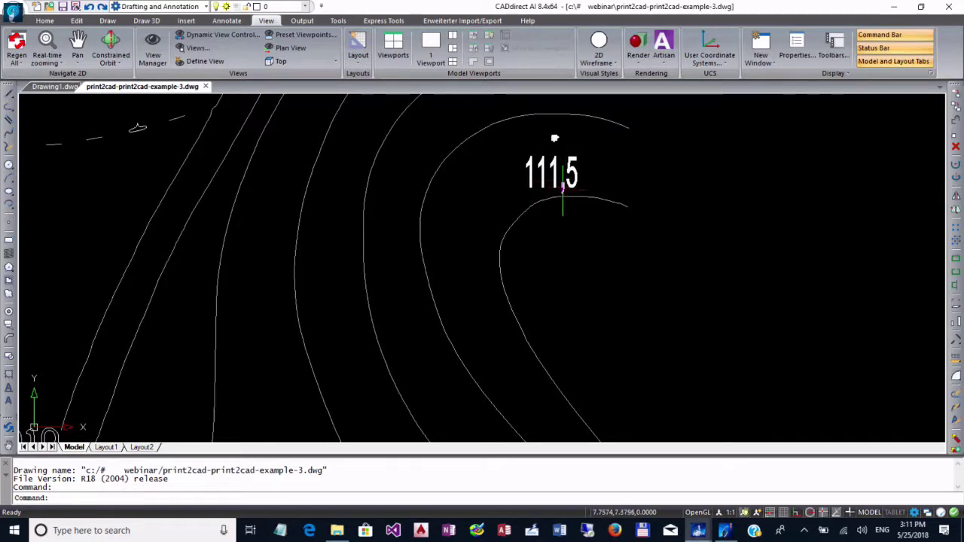
pyautogui.scroll(-4, 580, 210)
pyautogui.scroll(4, 422, 301)
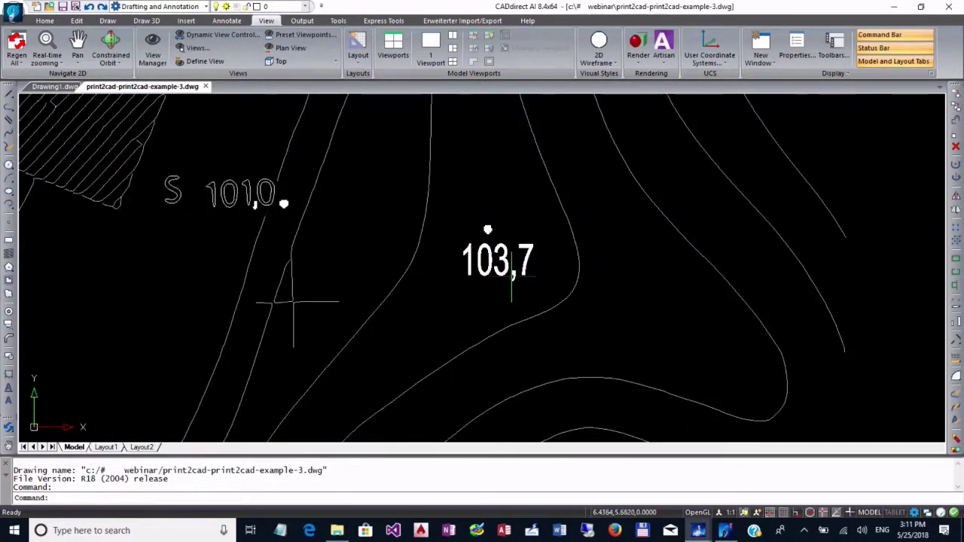
pyautogui.scroll(-4, 513, 294)
pyautogui.scroll(4, 441, 354)
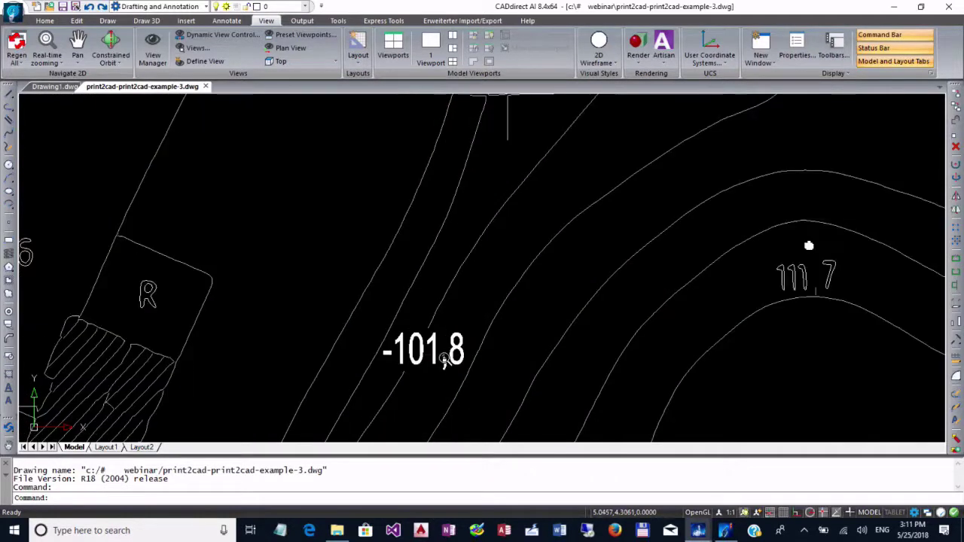
pyautogui.scroll(-3, 399, 321)
pyautogui.scroll(-2, 467, 268)
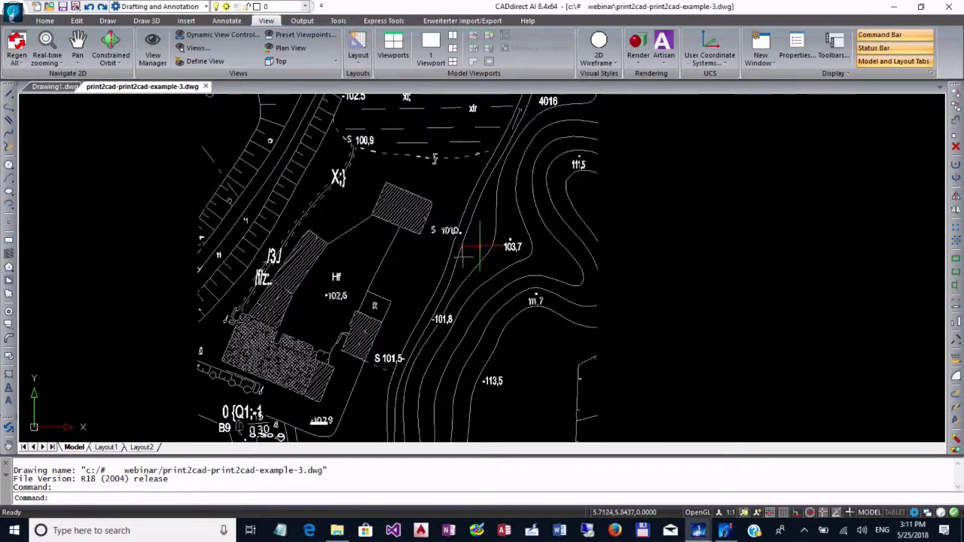
pyautogui.scroll(2, 509, 266)
pyautogui.scroll(1, 508, 266)
pyautogui.scroll(2, 508, 316)
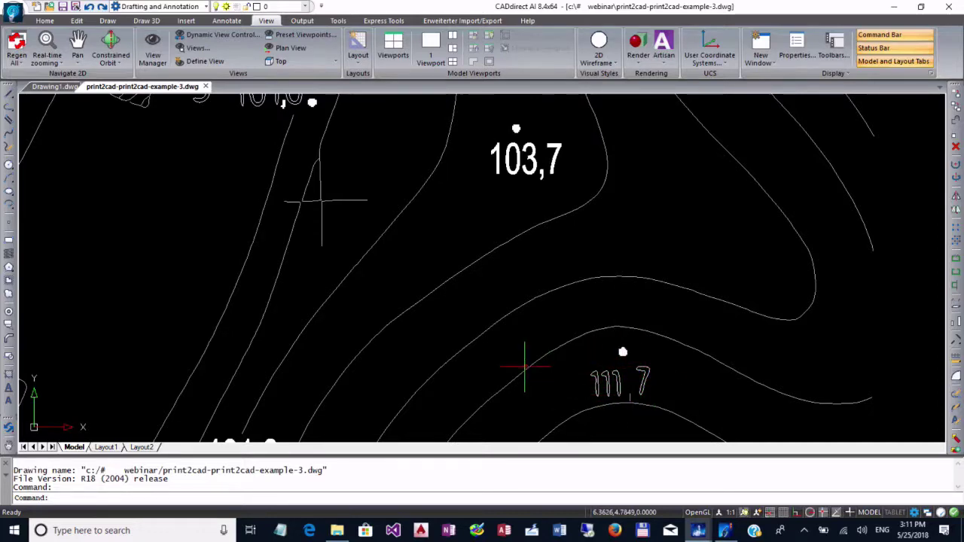
pyautogui.scroll(-4, 525, 366)
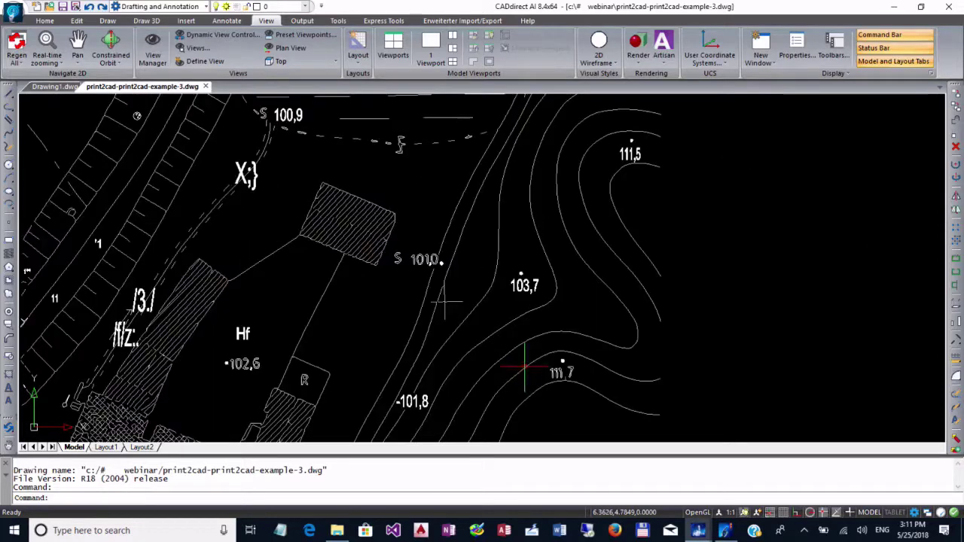
# Open the original scanned PDF in PVG.view and zoom into the 111,7 elevation label.
pyautogui.click(723, 532)
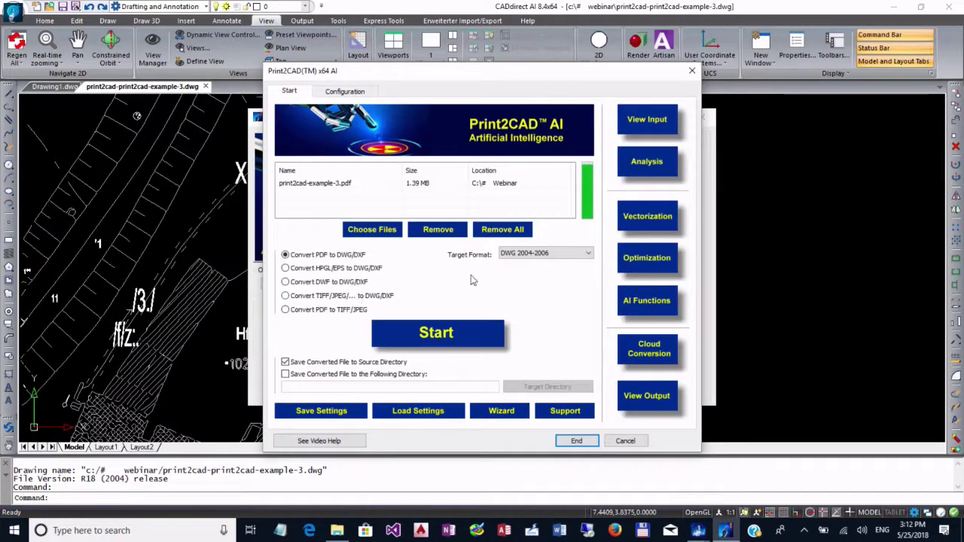
pyautogui.click(658, 127)
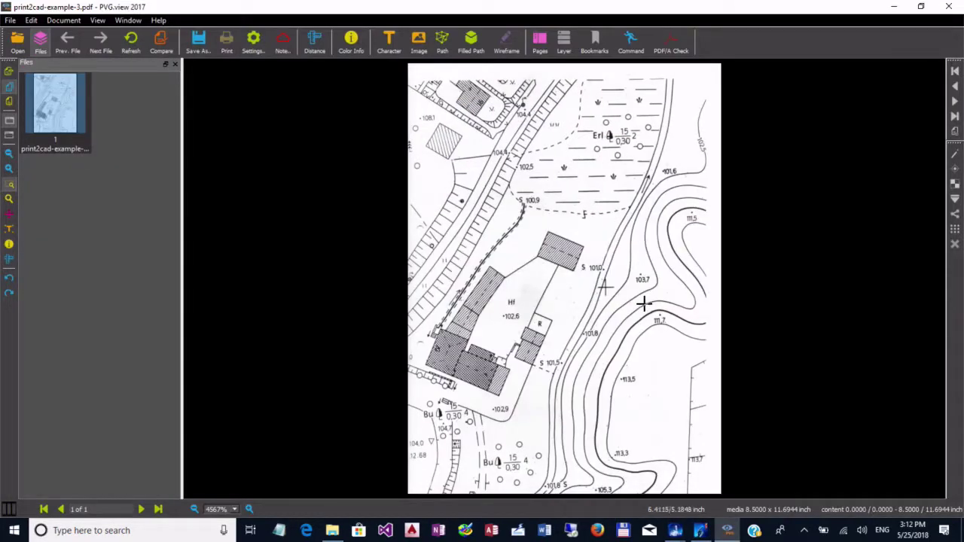
pyautogui.moveTo(646, 305); pyautogui.dragTo(674, 336)
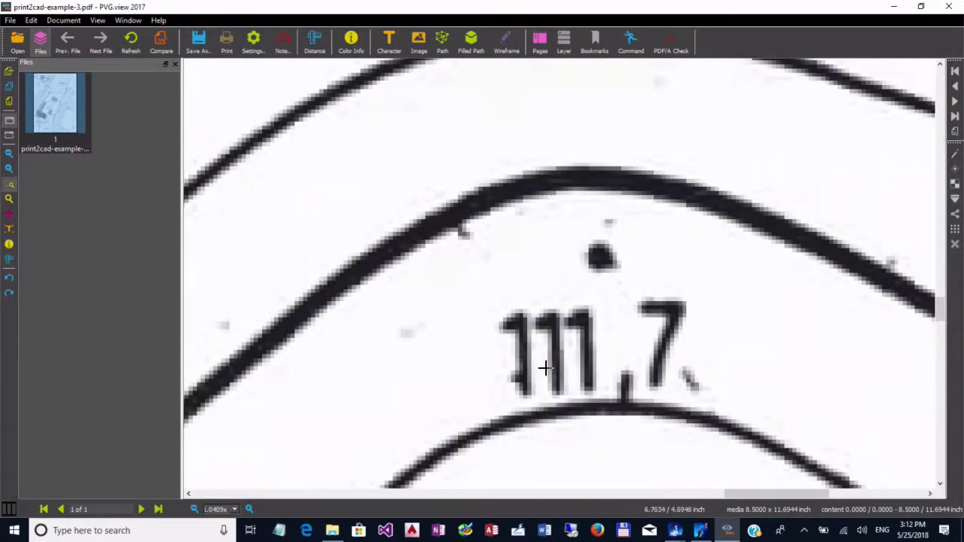
pyautogui.moveTo(464, 294); pyautogui.dragTo(730, 405)
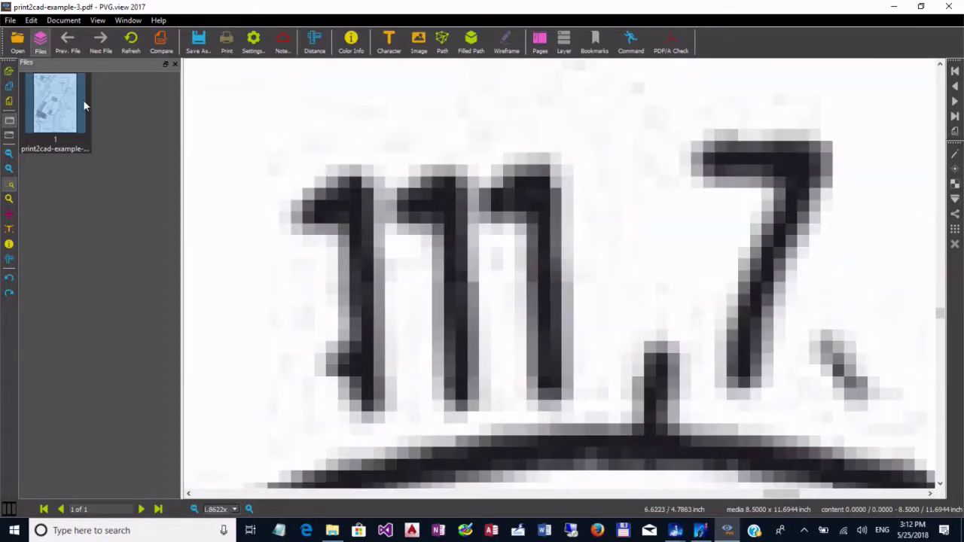
pyautogui.click(10, 89)
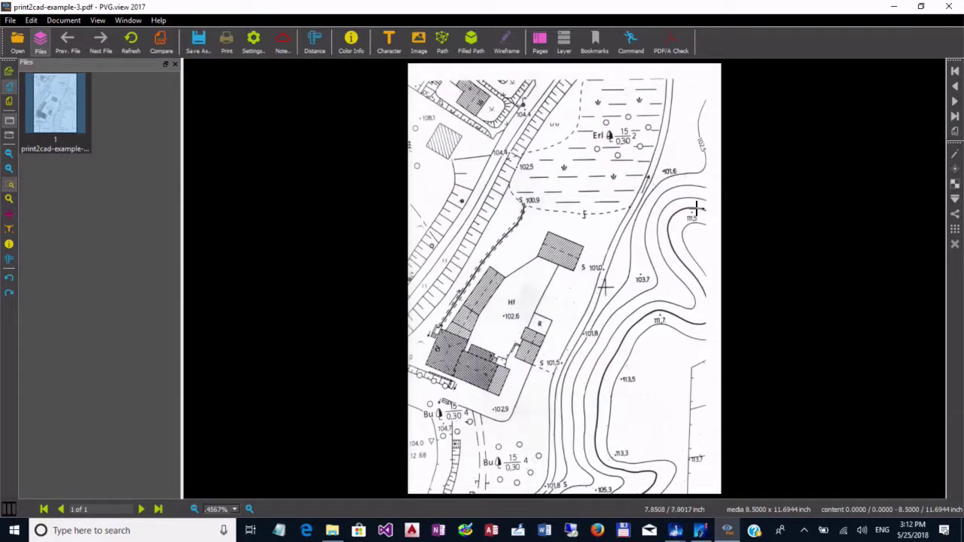
# Inspect the 111,5 and 103,7 elevation labels, returning to the full-page view after each.
pyautogui.moveTo(680, 205); pyautogui.dragTo(706, 233)
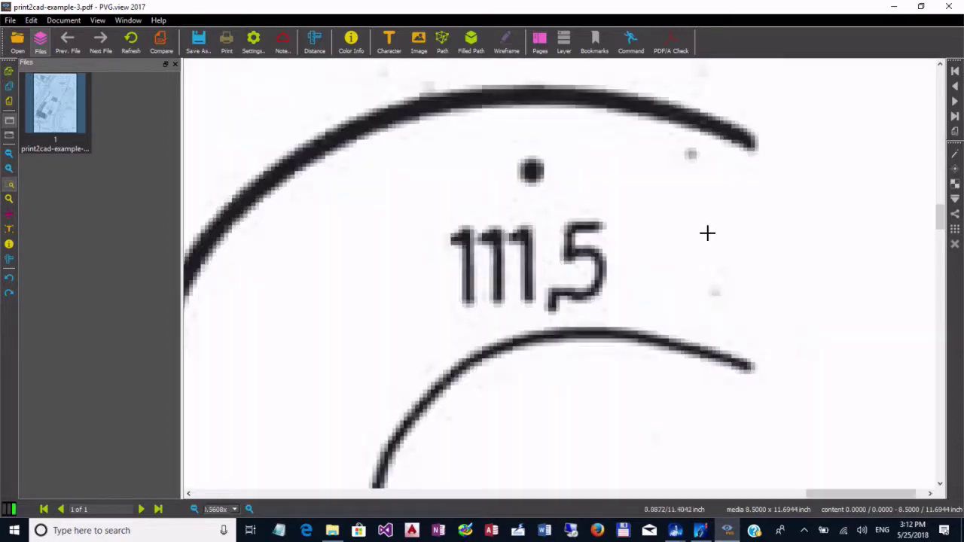
pyautogui.click(9, 87)
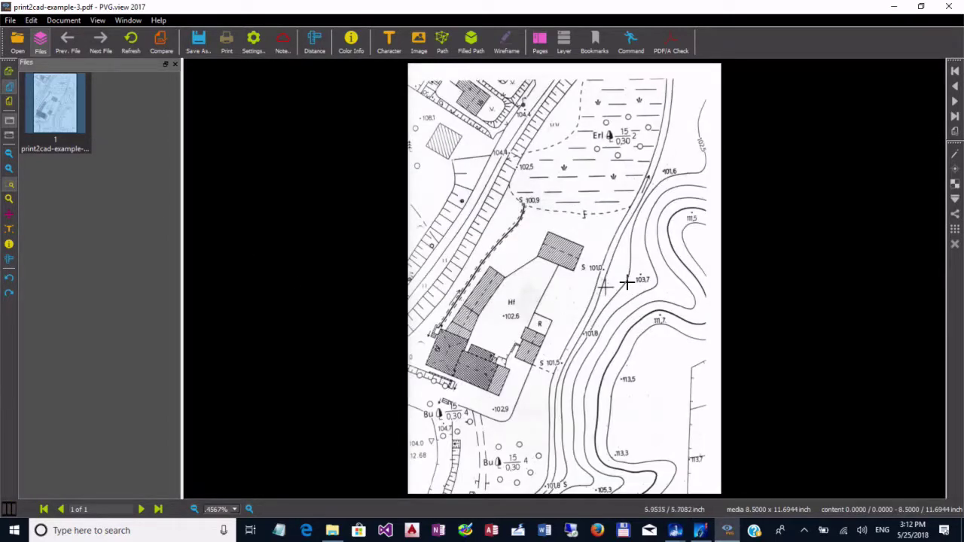
pyautogui.moveTo(619, 257); pyautogui.dragTo(675, 305)
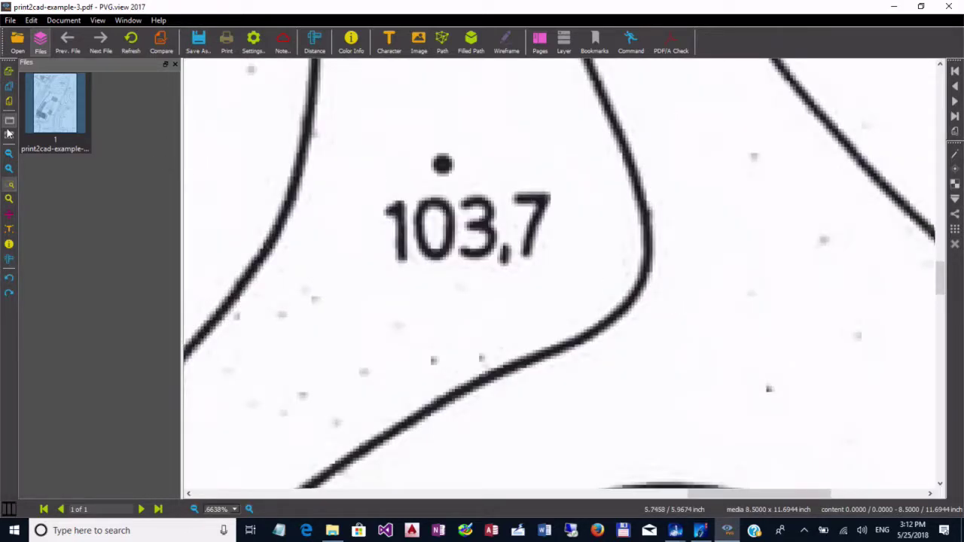
pyautogui.click(9, 87)
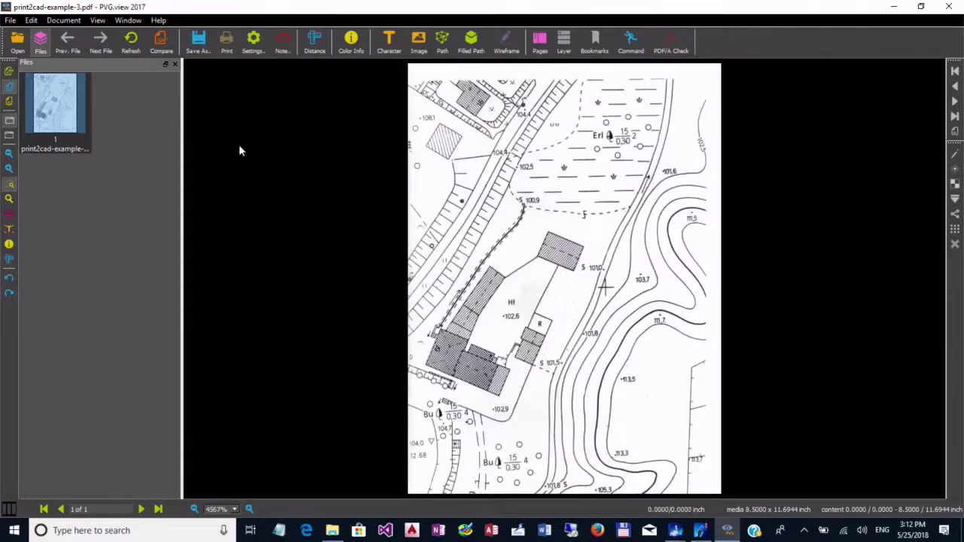
pyautogui.click(949, 8)
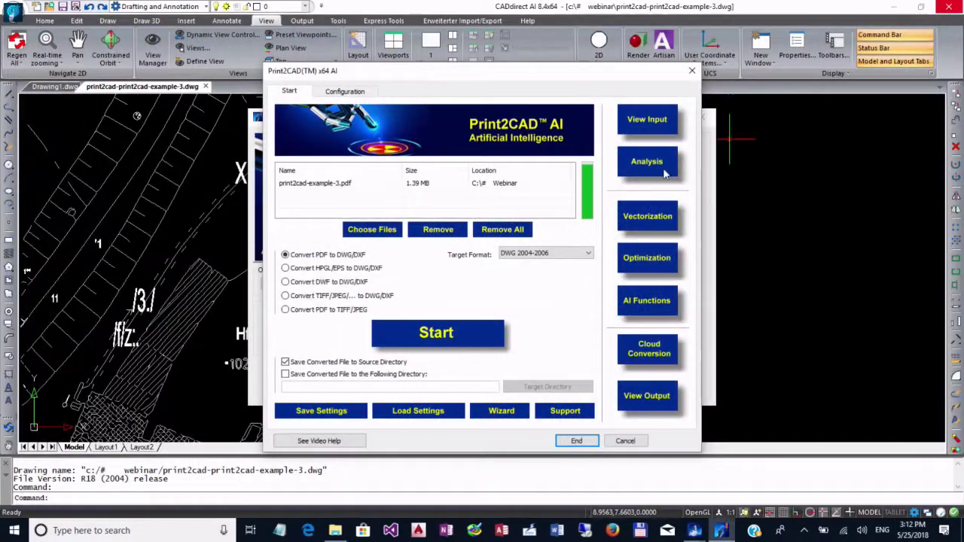
pyautogui.click(647, 217)
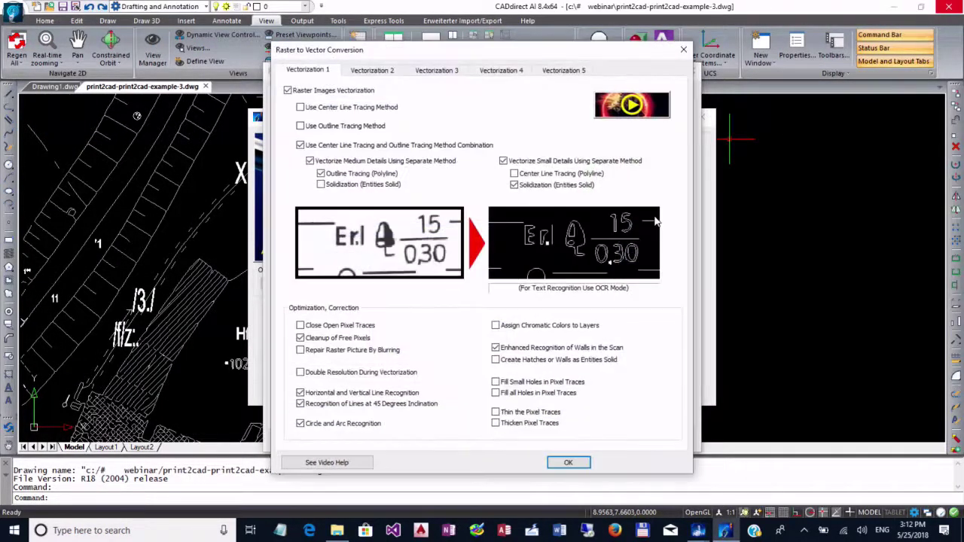
pyautogui.click(451, 72)
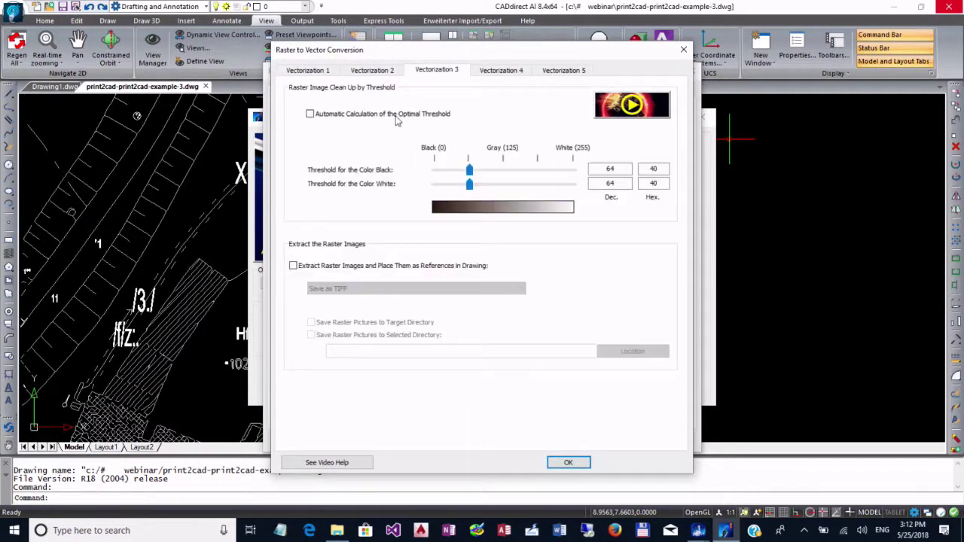